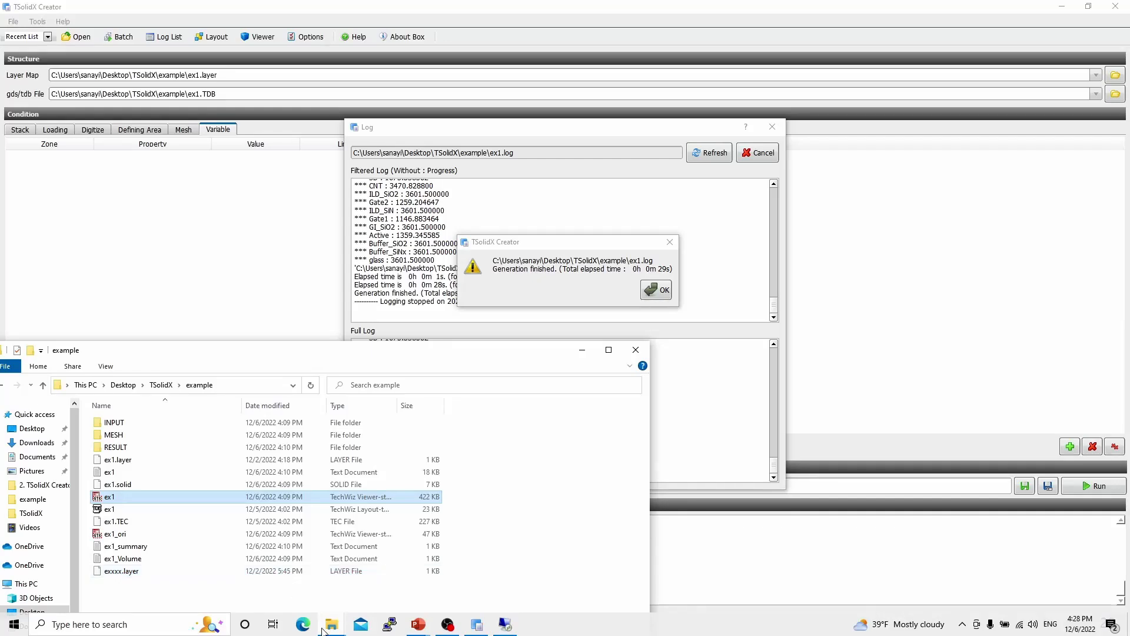
- Launch TSolidXViewer_x64 from the TSolidX folder and minimize the folder window
mouse_move(325, 629)
click(212, 594)
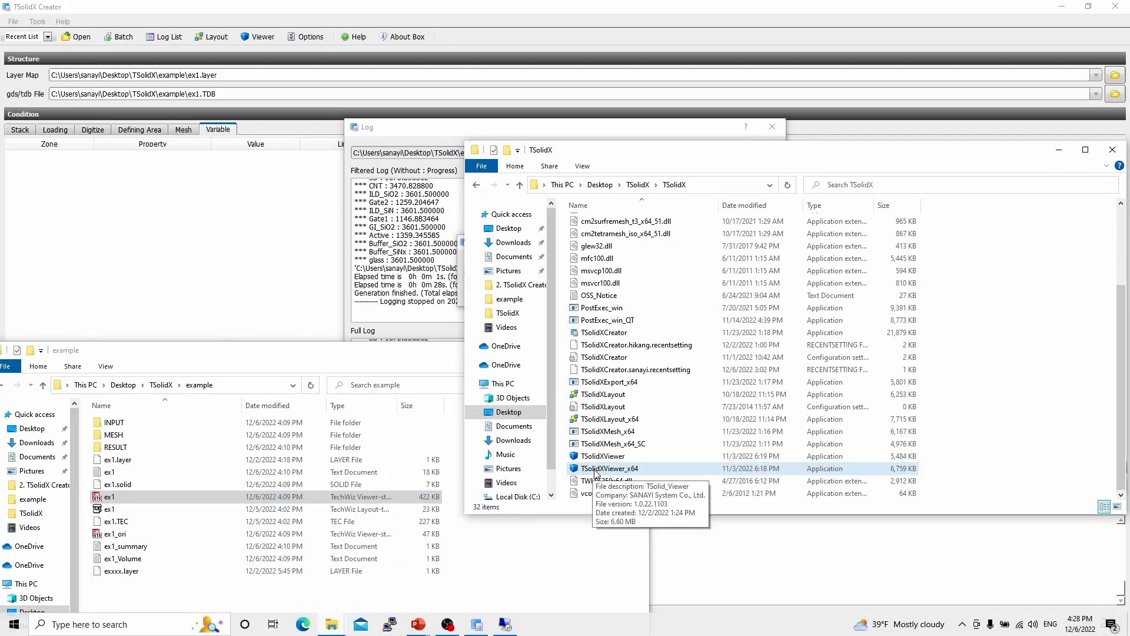
double_click(596, 469)
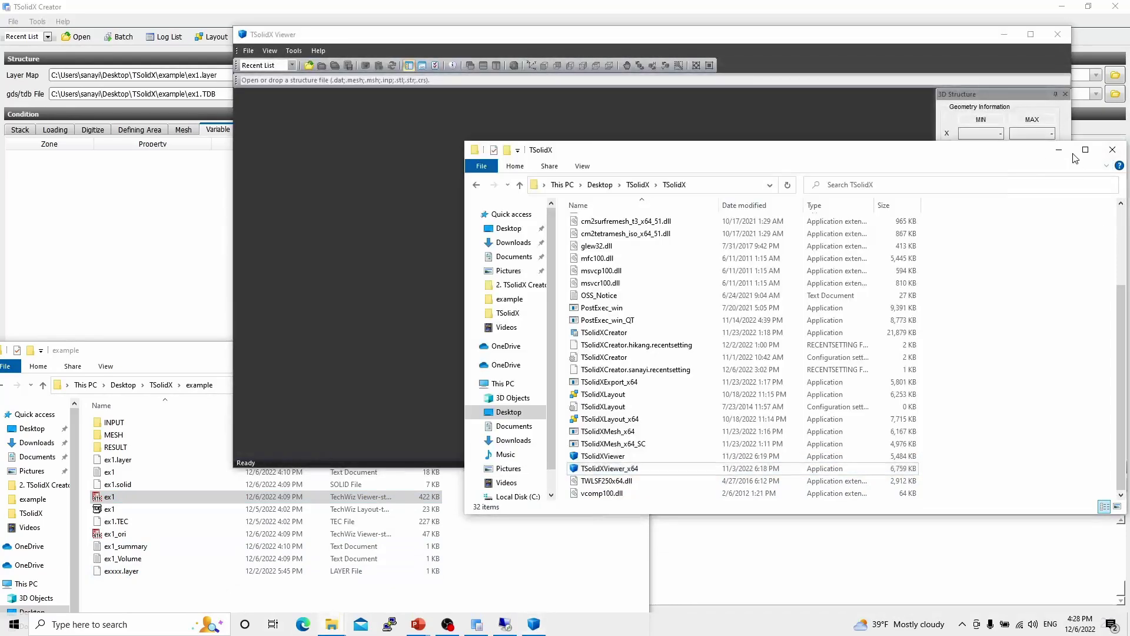
click(1065, 150)
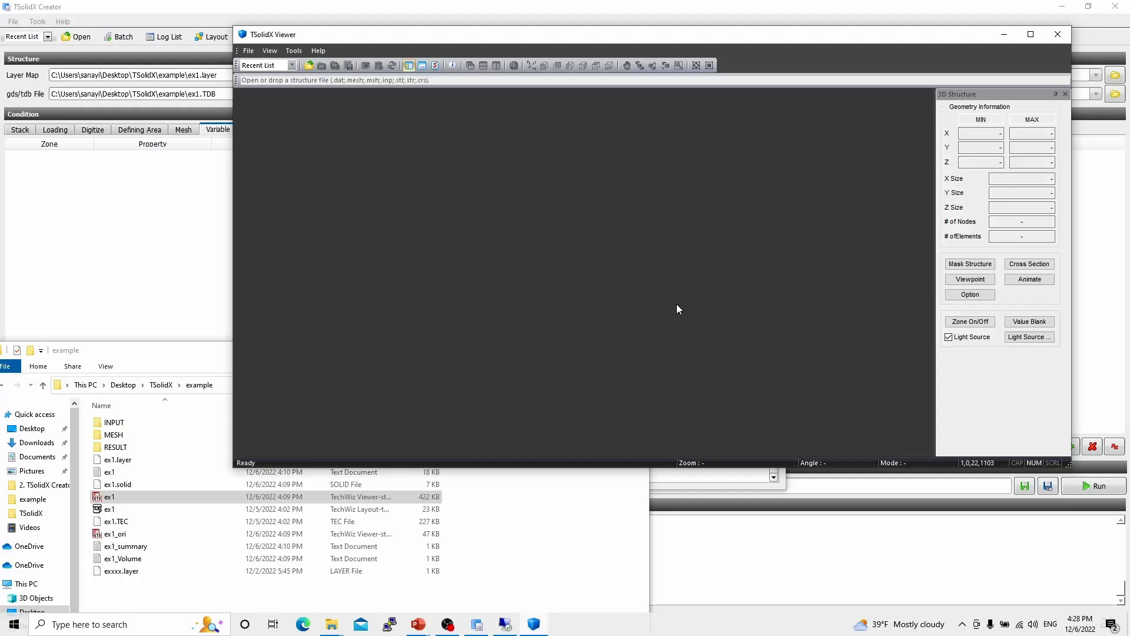
- Open the ex1 and ex1_ori structure files from the example folder in the viewer
click(247, 52)
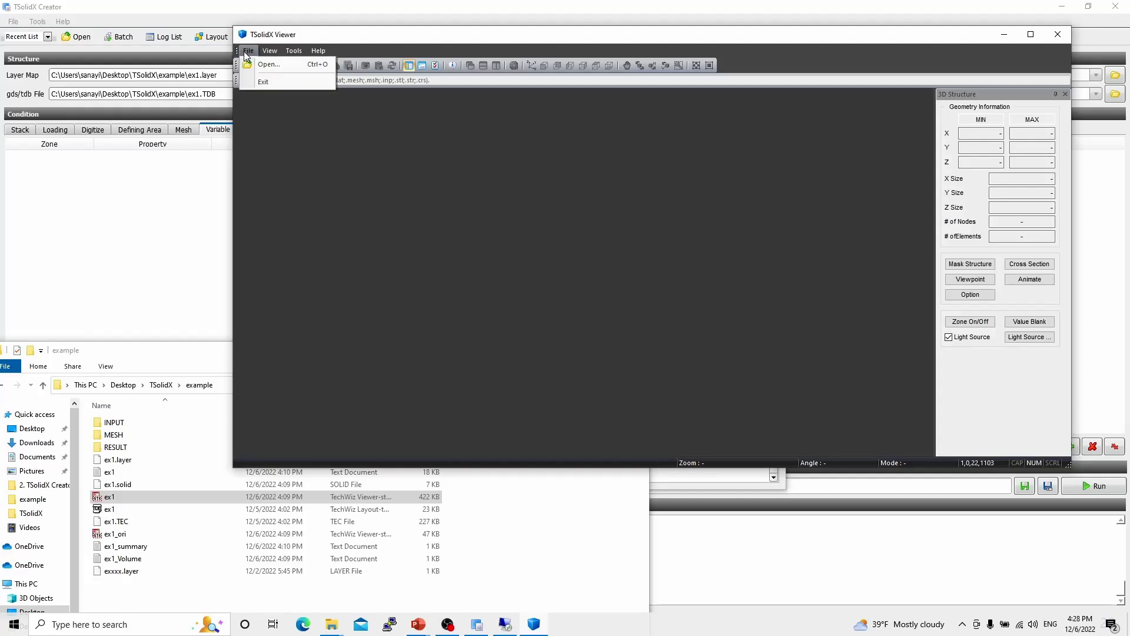
click(371, 131)
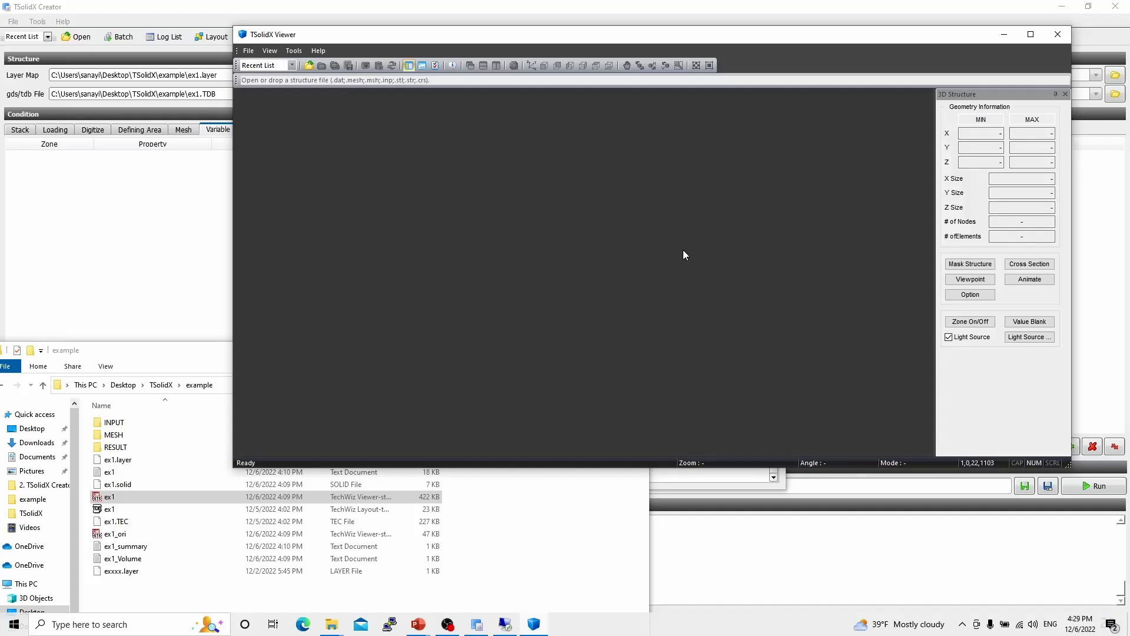
click(575, 542)
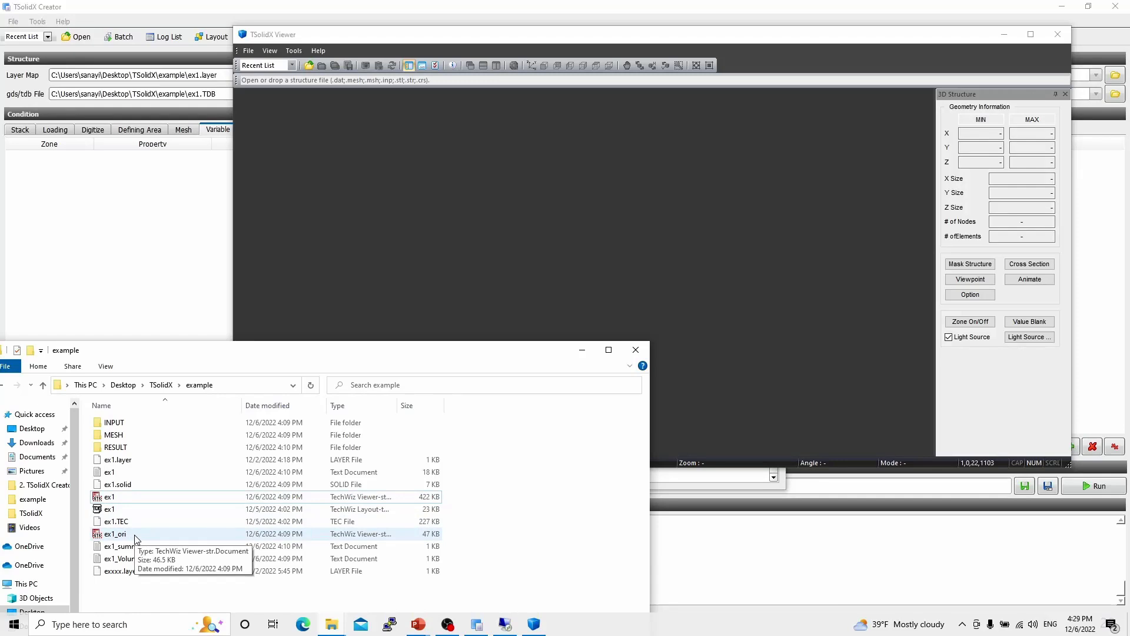
drag(115, 502, 312, 328)
click(119, 533)
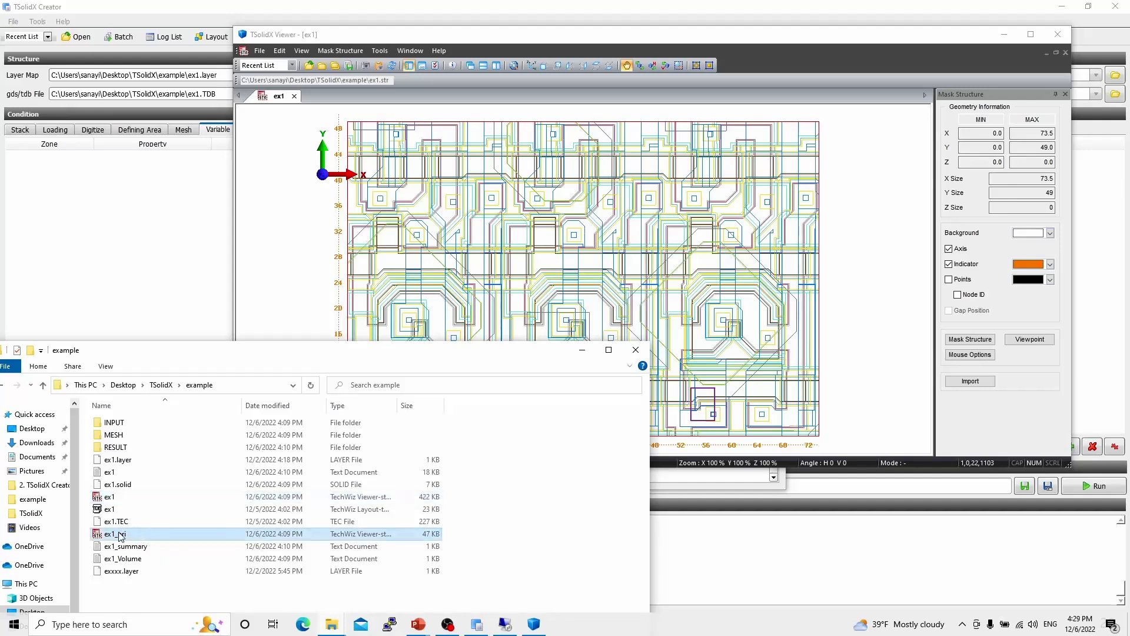
drag(120, 535, 346, 324)
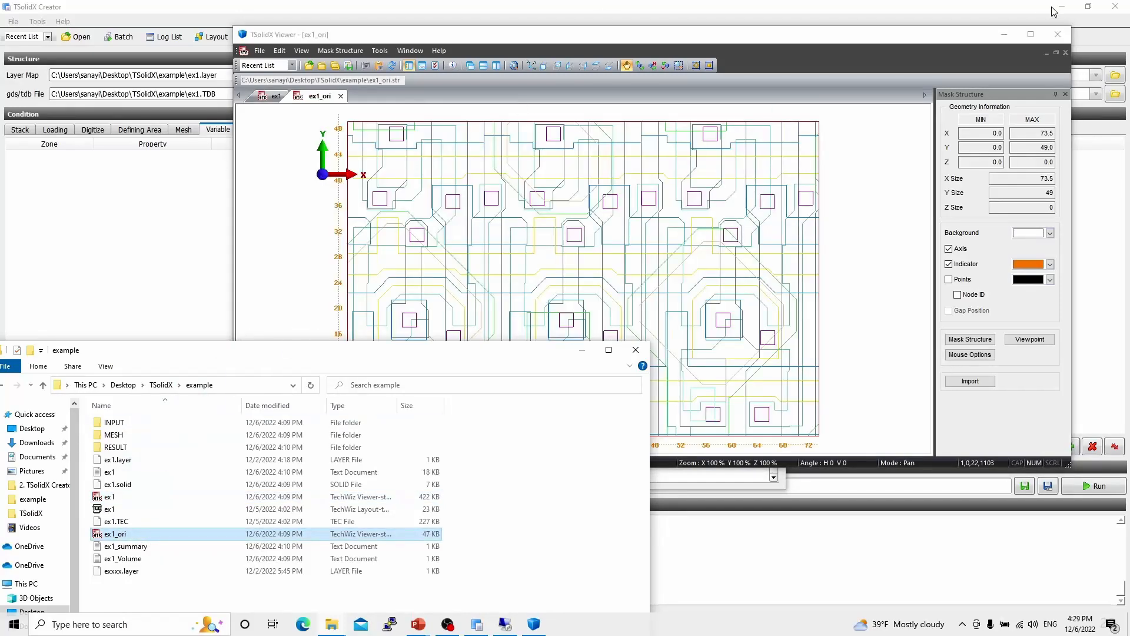
- Maximize the viewer and tile the ex1 and ex1_ori windows side by side
click(1027, 33)
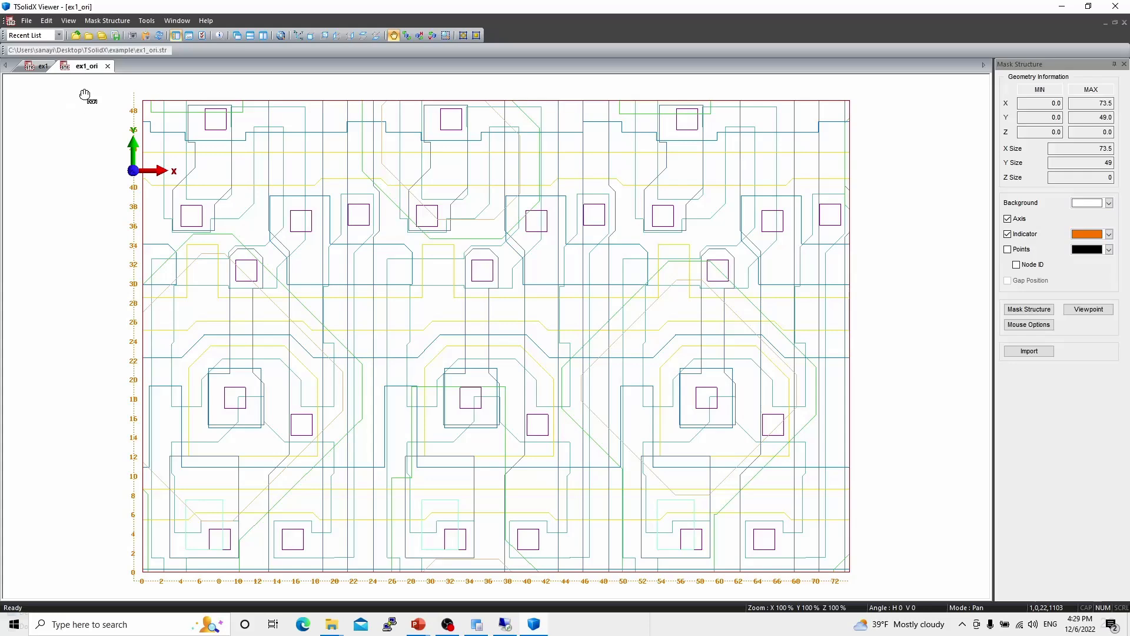
click(262, 36)
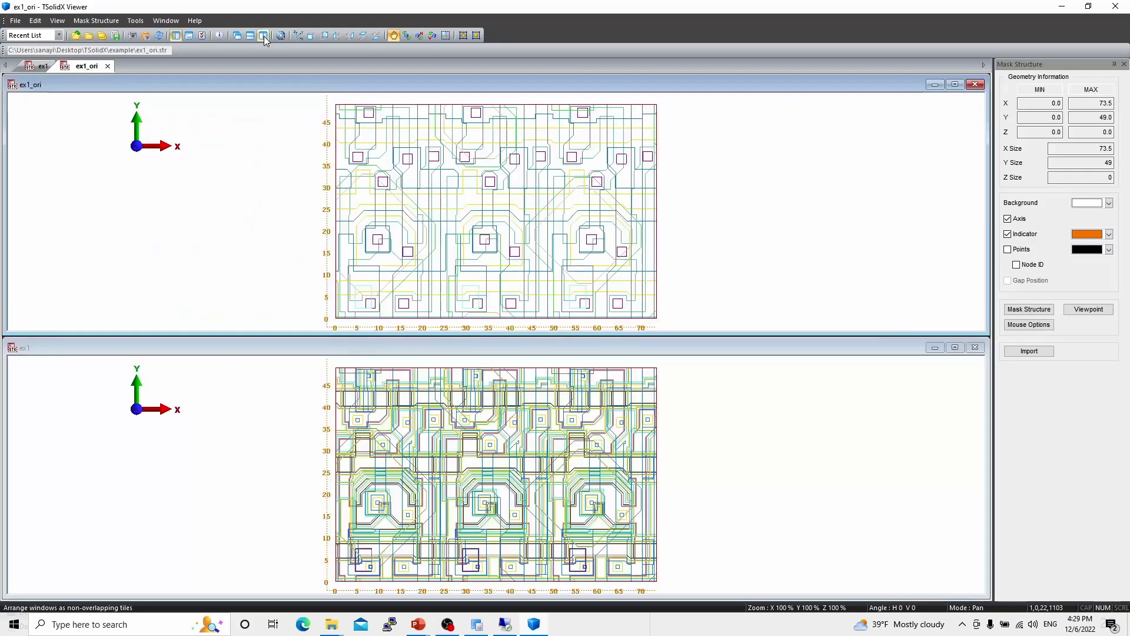
click(263, 37)
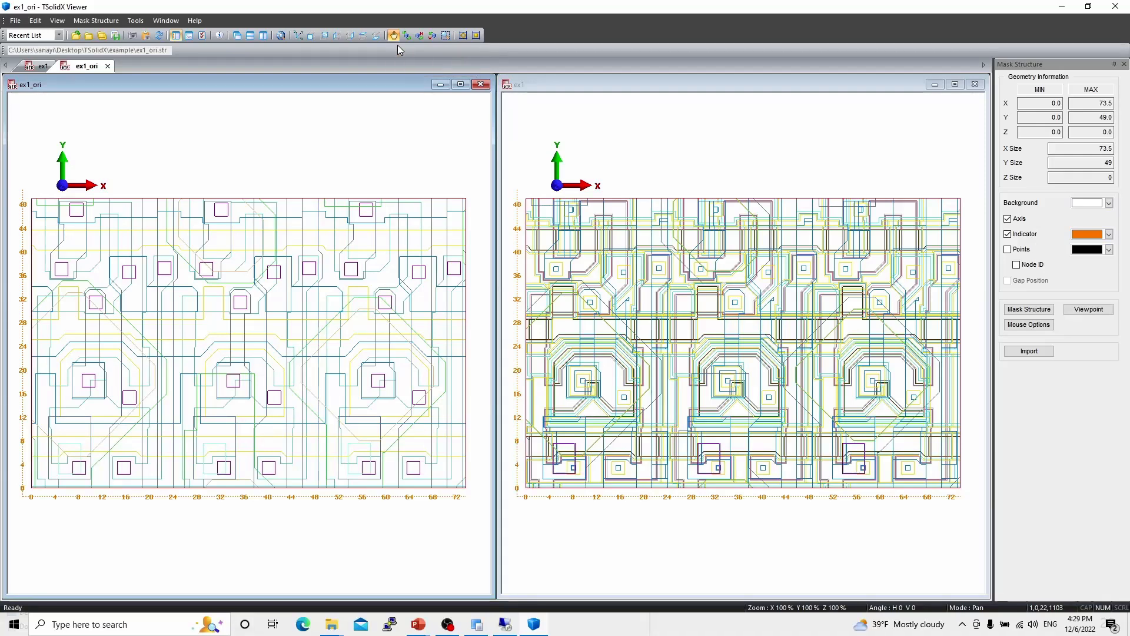
- Open the Mask Structure dialog and preview the PDL, Anode and VIA layers by toggling their solid display
click(1013, 312)
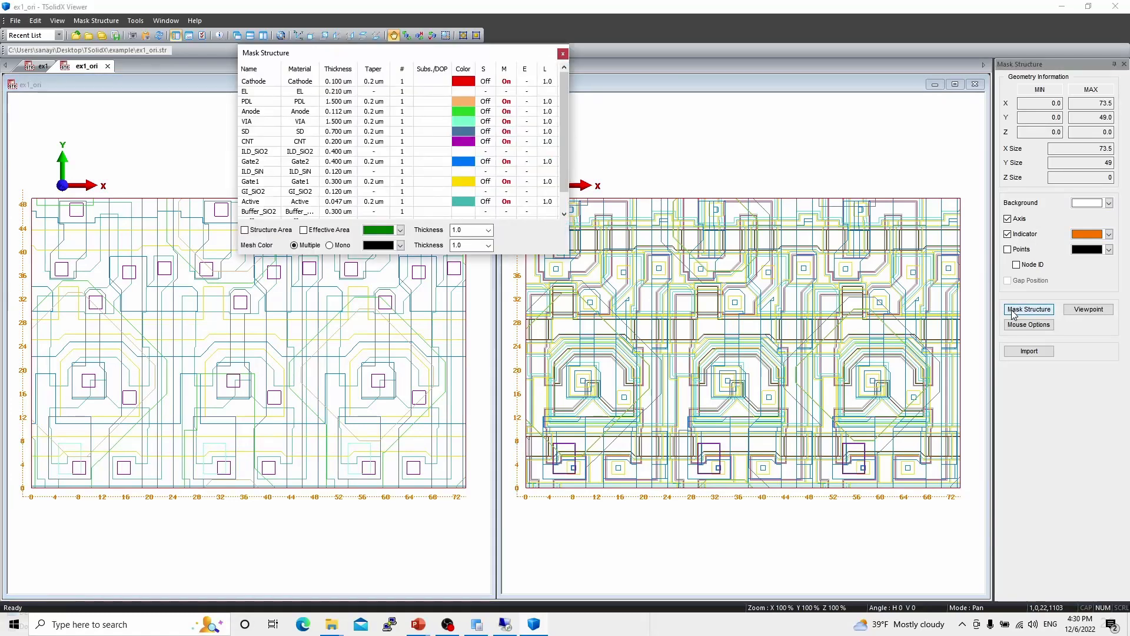
drag(412, 53, 234, 39)
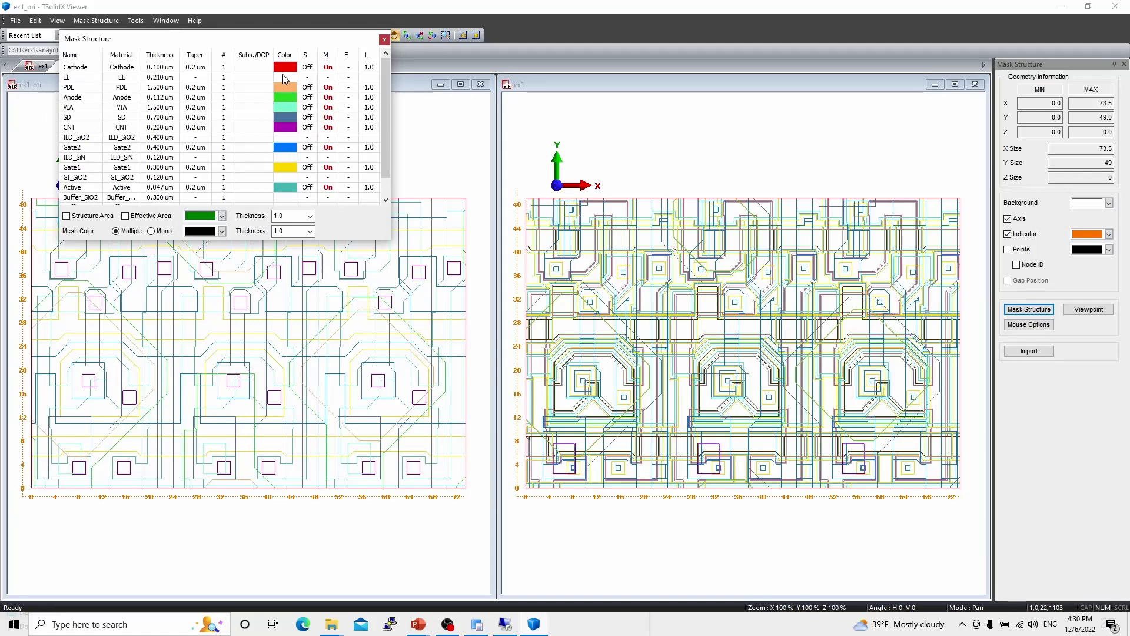
click(310, 88)
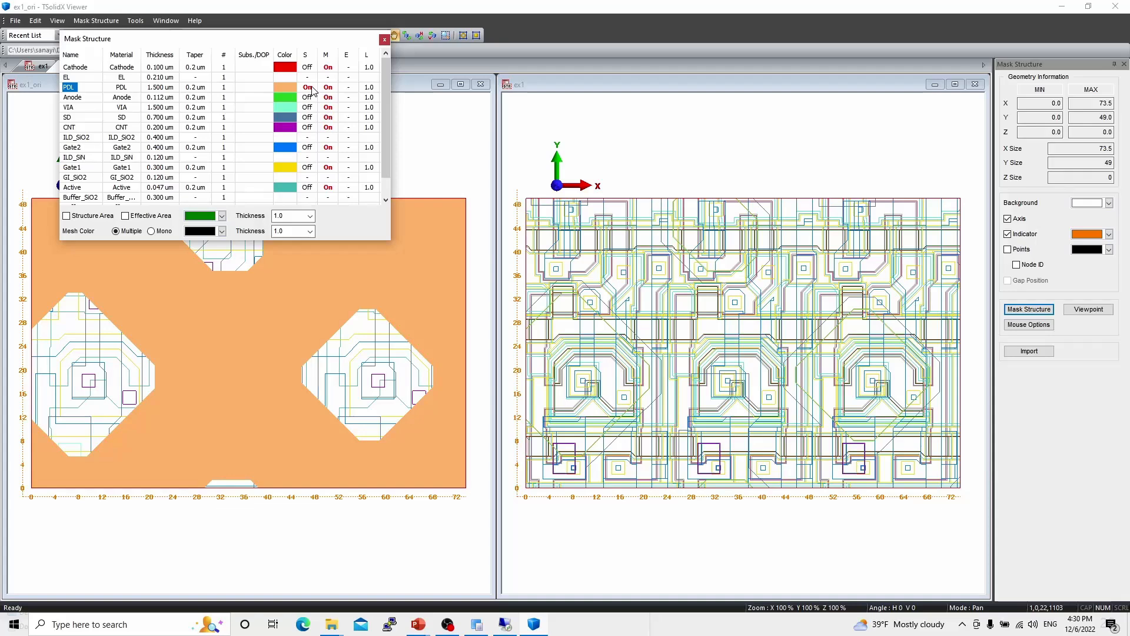
click(308, 88)
click(307, 97)
click(307, 97)
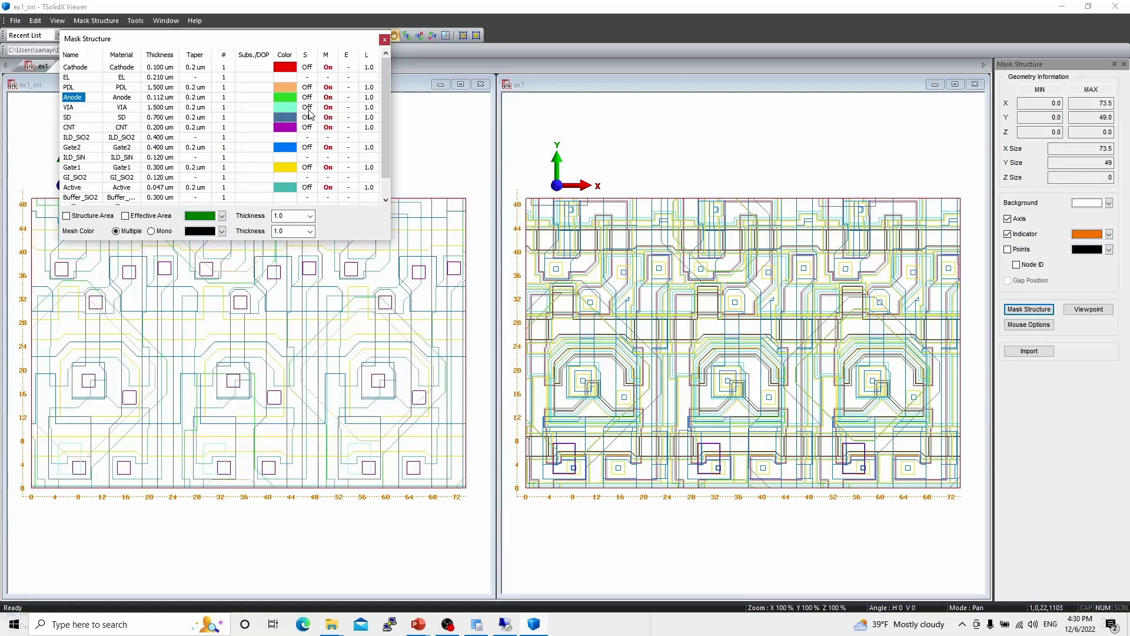
click(311, 108)
click(312, 108)
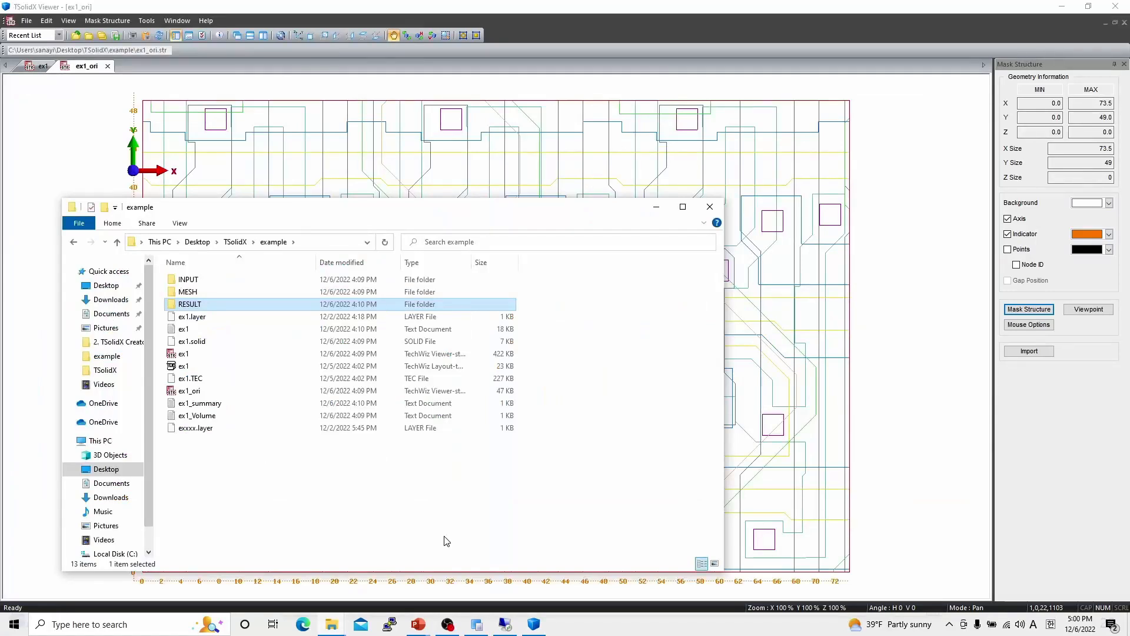
- Open ex1.msh from the RESULT folder in the viewer and minimize the other windows
double_click(217, 305)
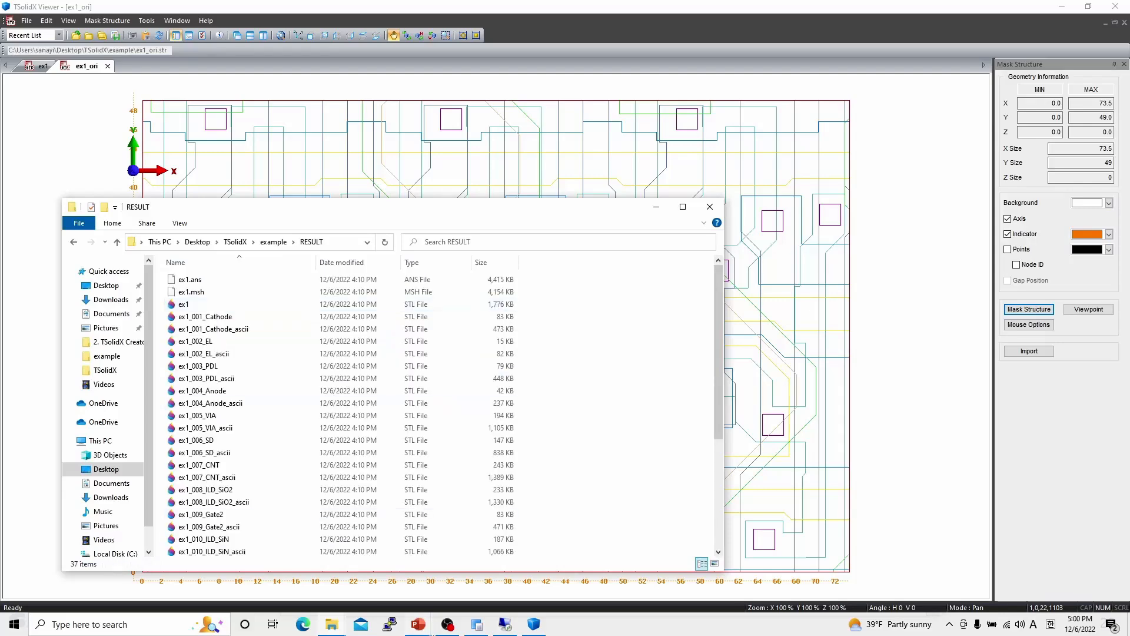
click(477, 628)
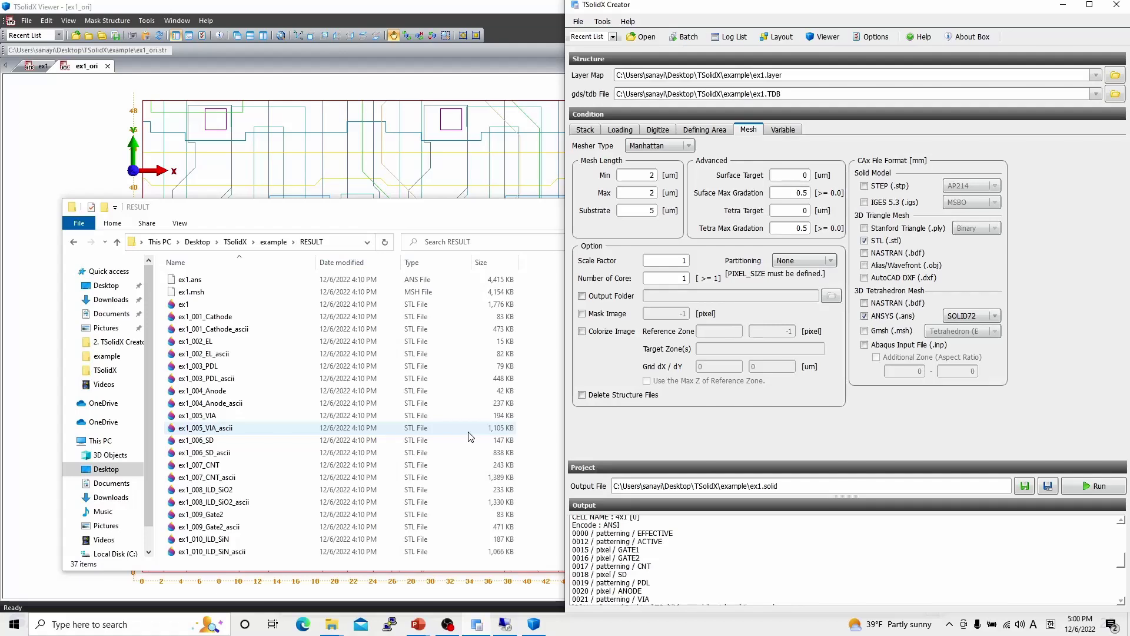
click(201, 293)
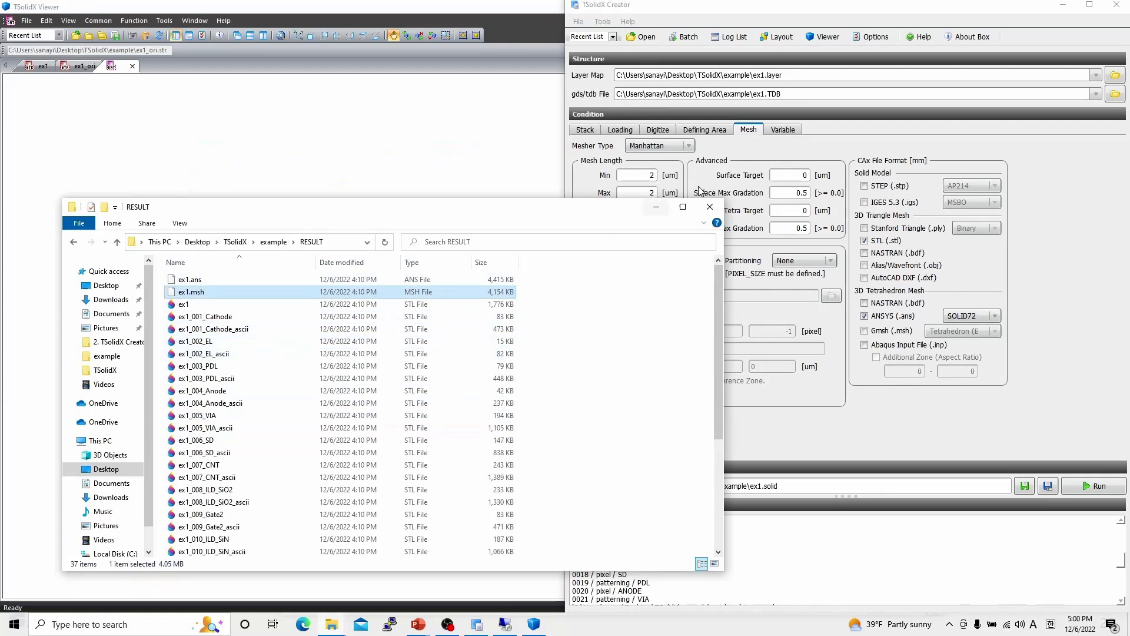
click(657, 206)
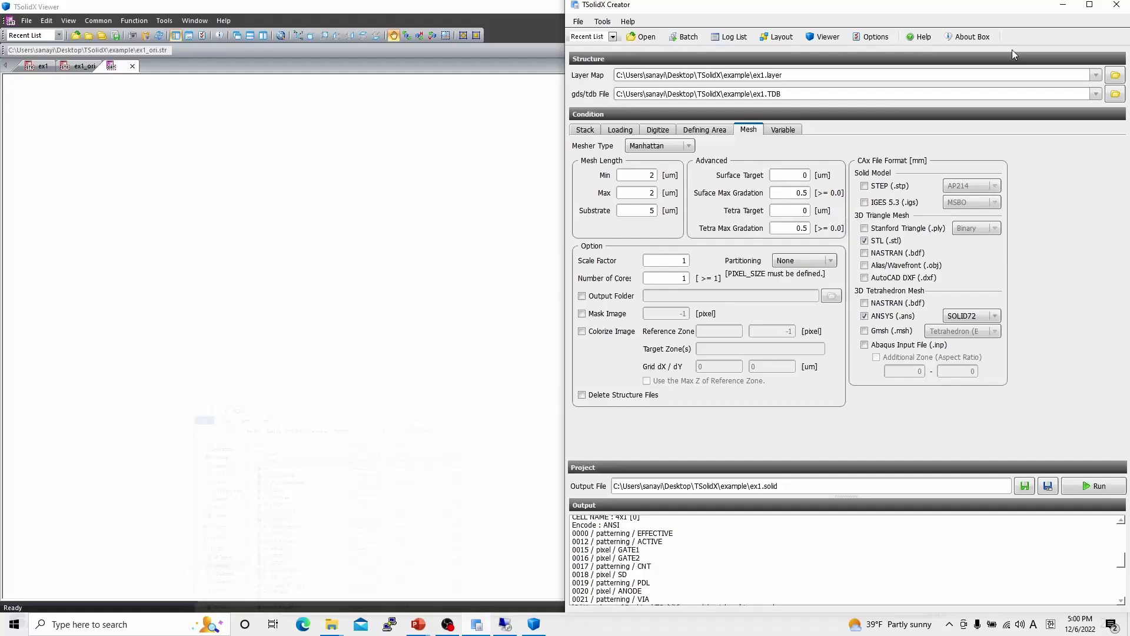
click(1062, 6)
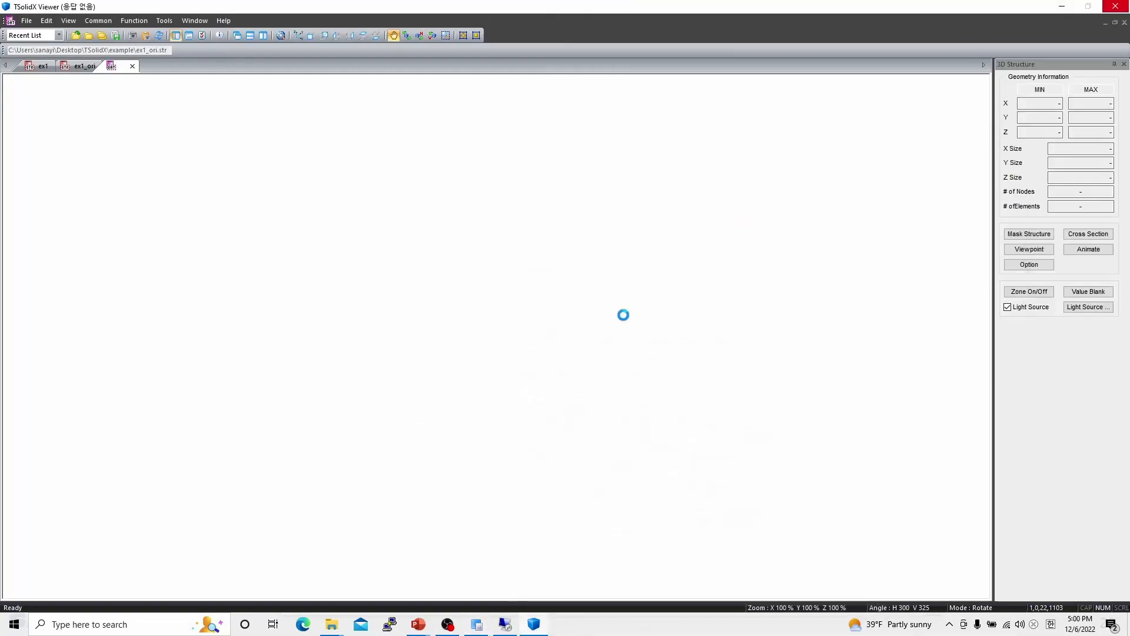
drag(605, 337, 541, 295)
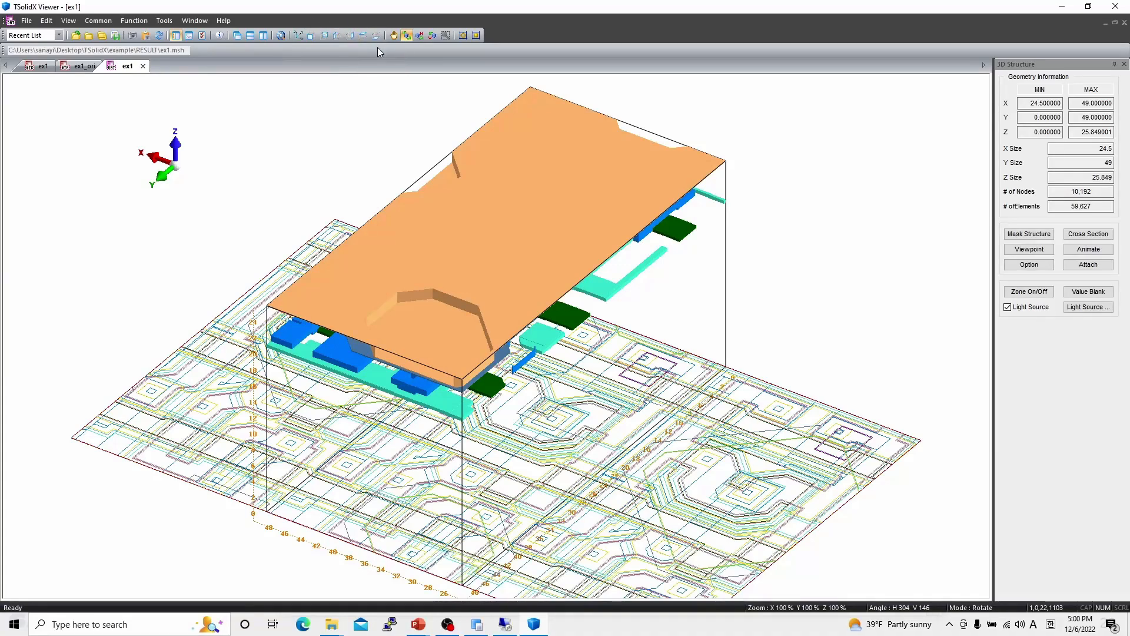
- Cycle through the preset rear, left, top and bottom views of the meshed structure
click(325, 36)
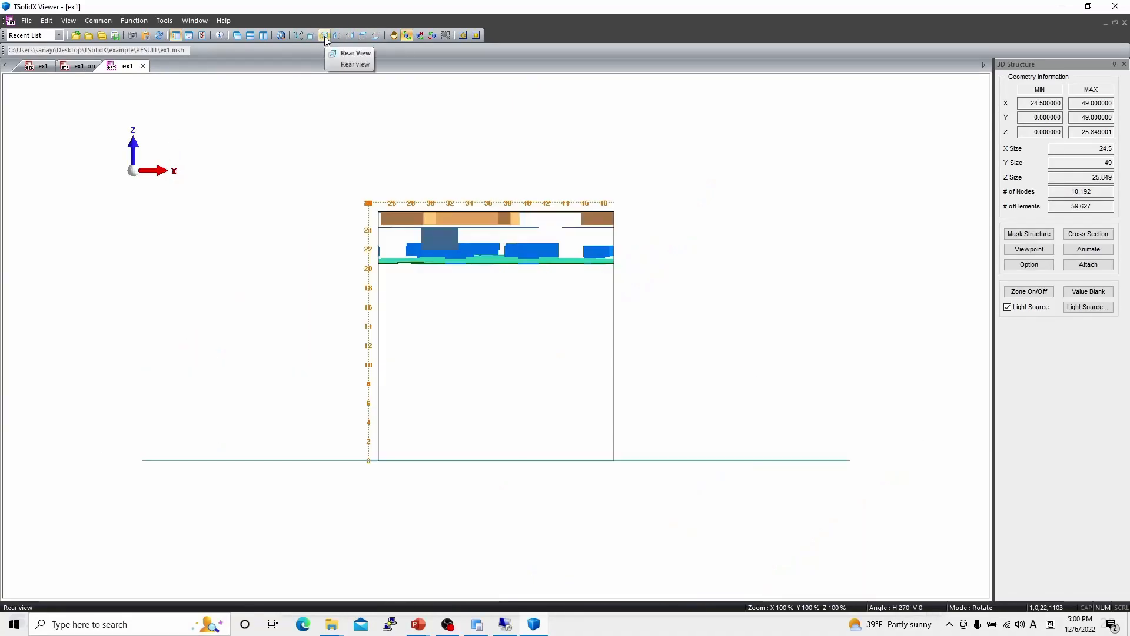
click(337, 35)
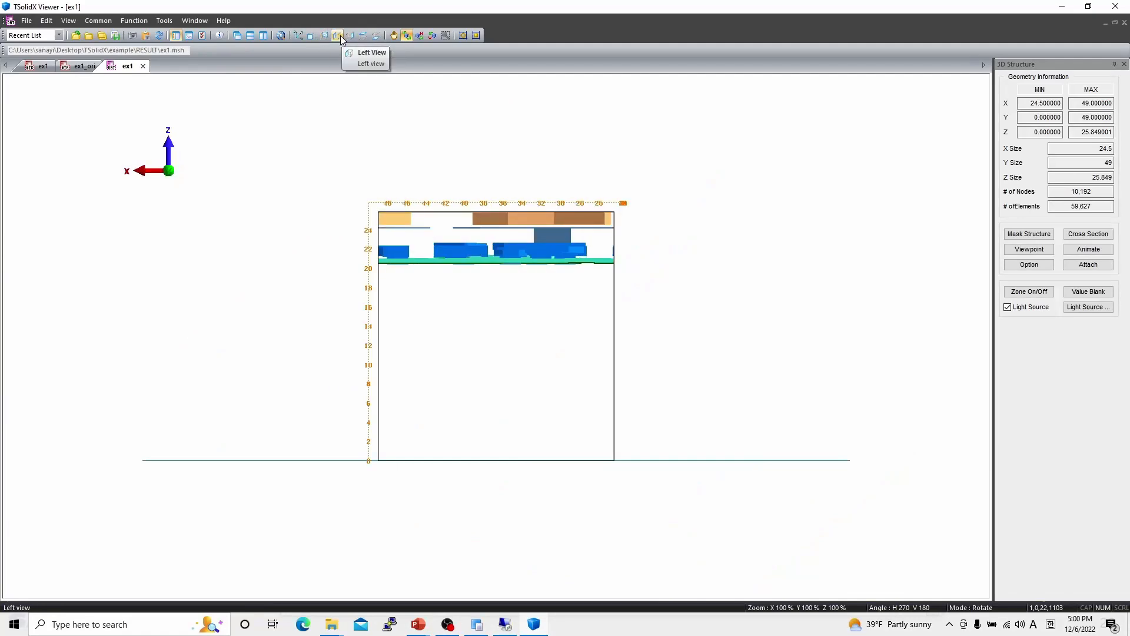
click(349, 36)
click(363, 36)
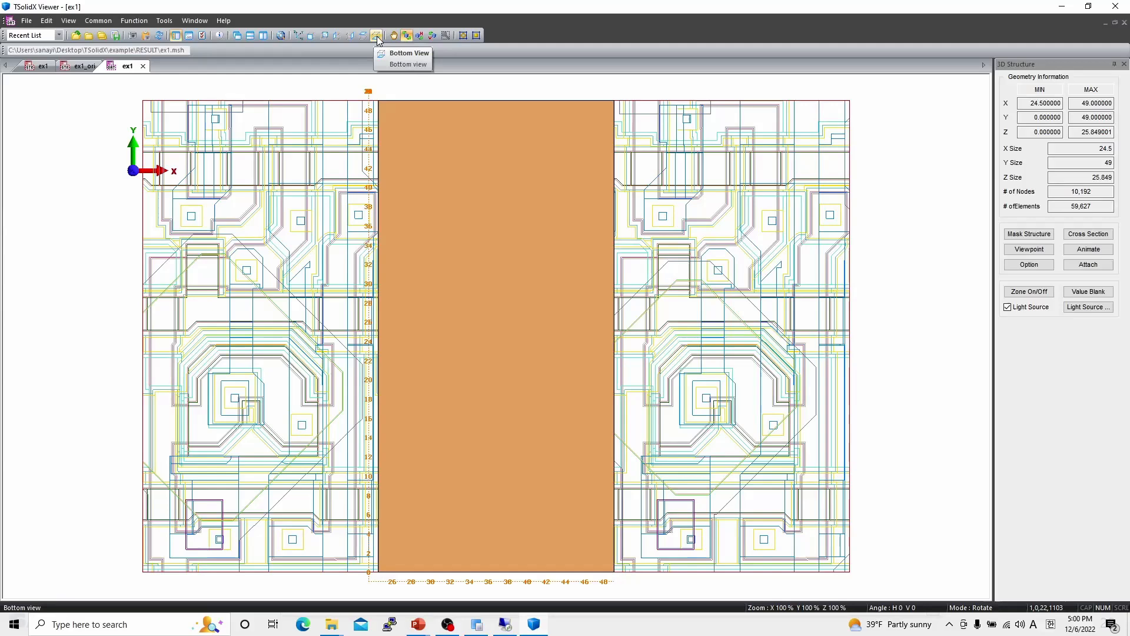
click(377, 36)
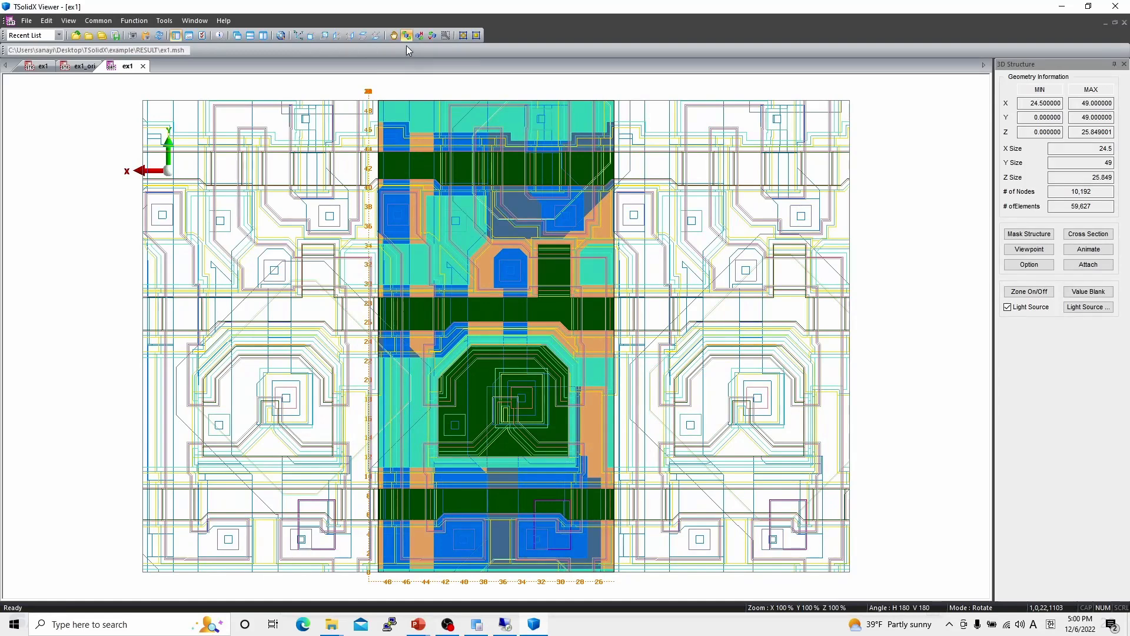
click(366, 37)
drag(467, 273, 461, 251)
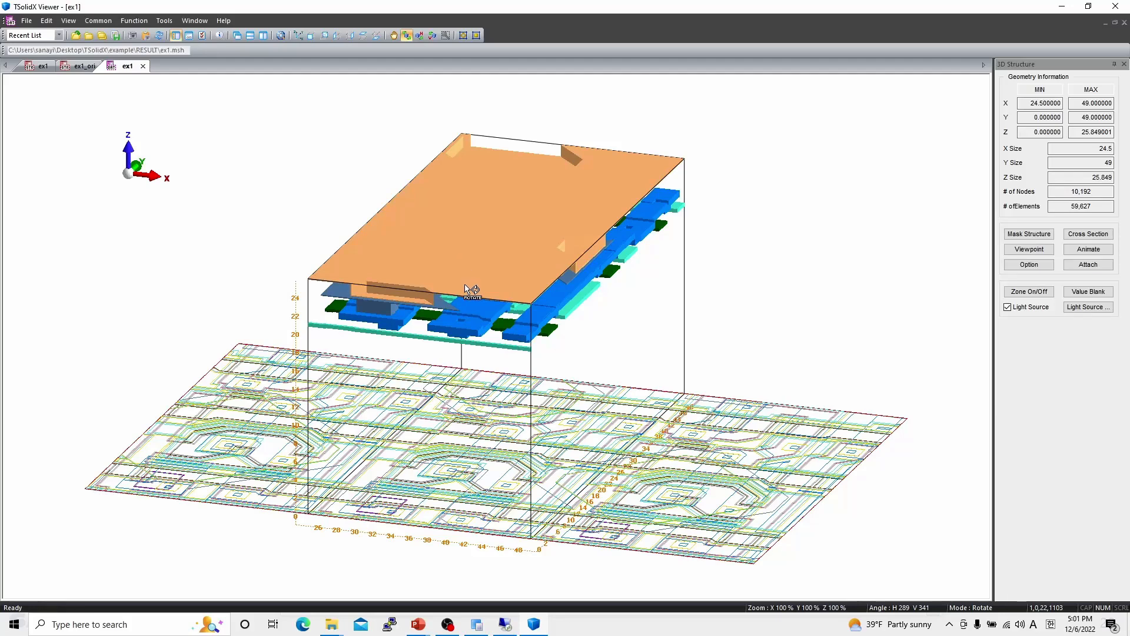
- Orbit and zoom the 3D mesh to inspect the layer stack
drag(447, 313, 574, 299)
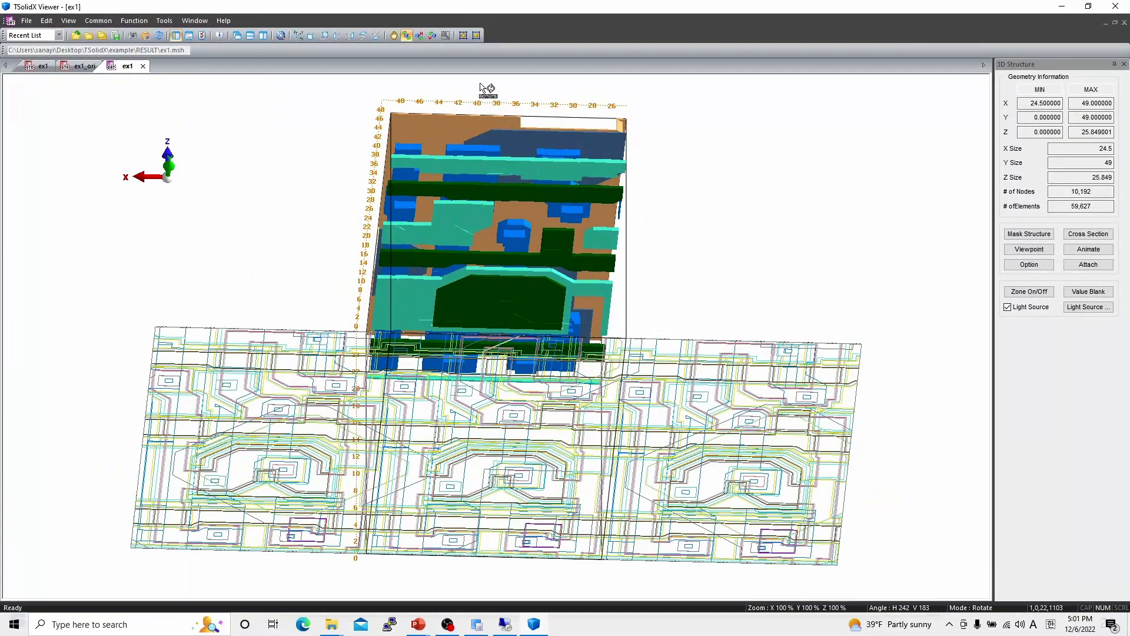
click(363, 35)
drag(490, 326, 485, 297)
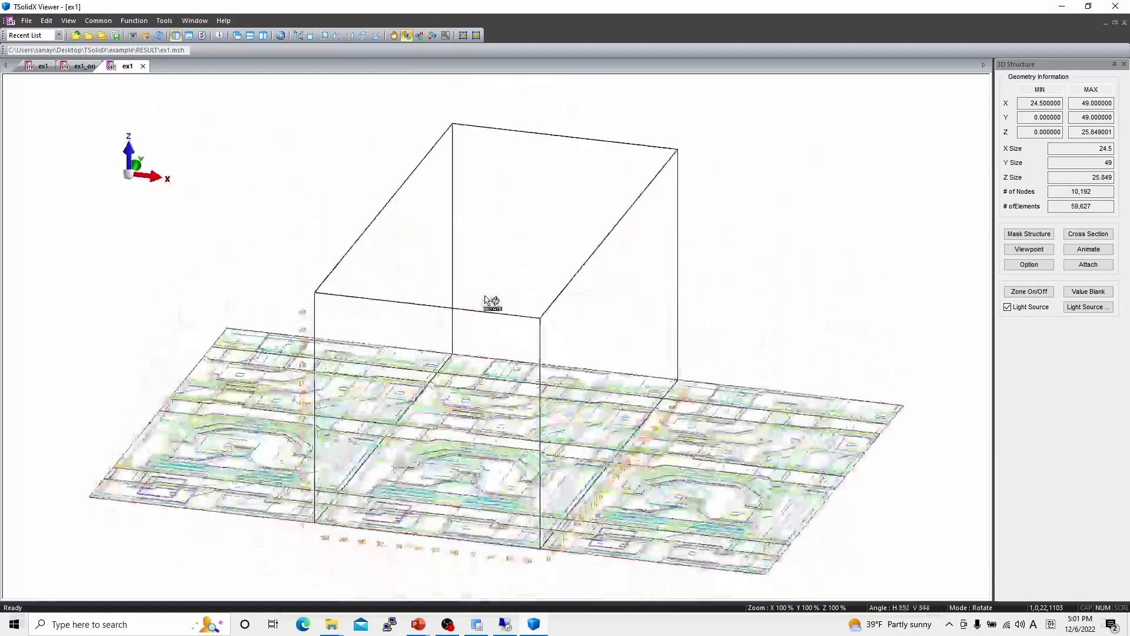
scroll(527, 344, up, 3)
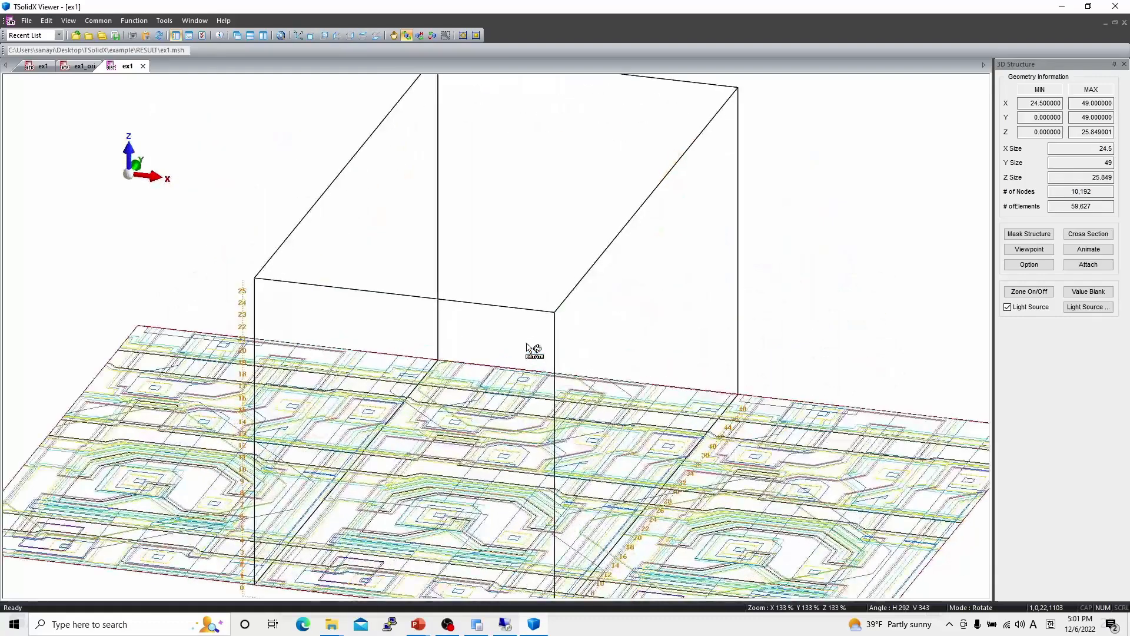
scroll(527, 345, down, 4)
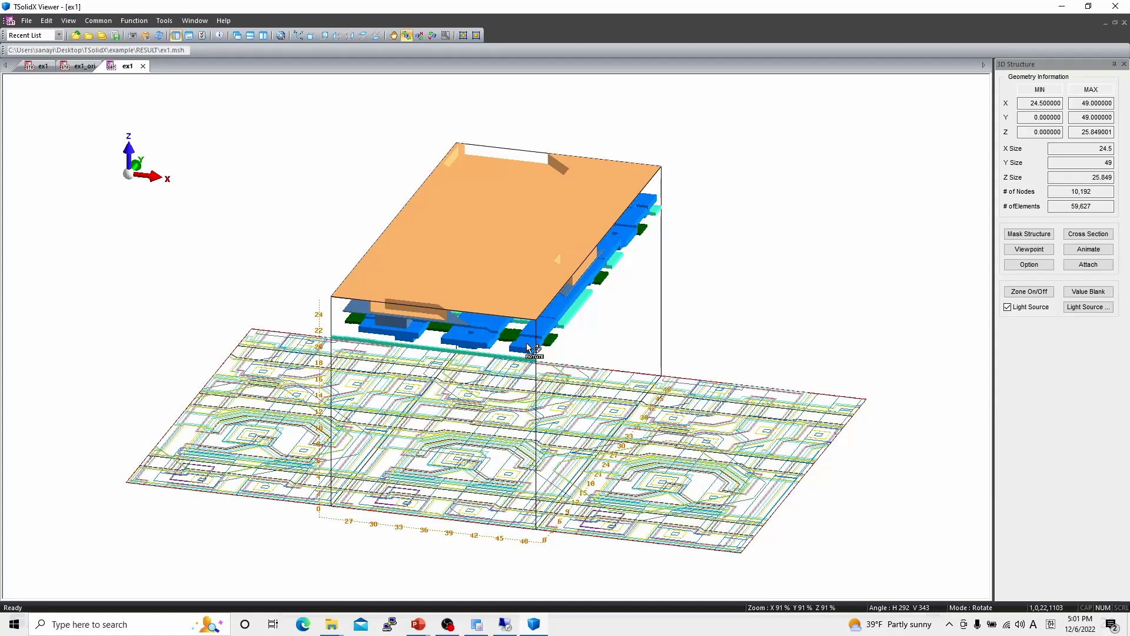
- Turn the mesh horizontally and zoom in and out to examine the layers
key(Left)
key(Left)
key(Left)
key(Left)
key(Left)
key(Left)
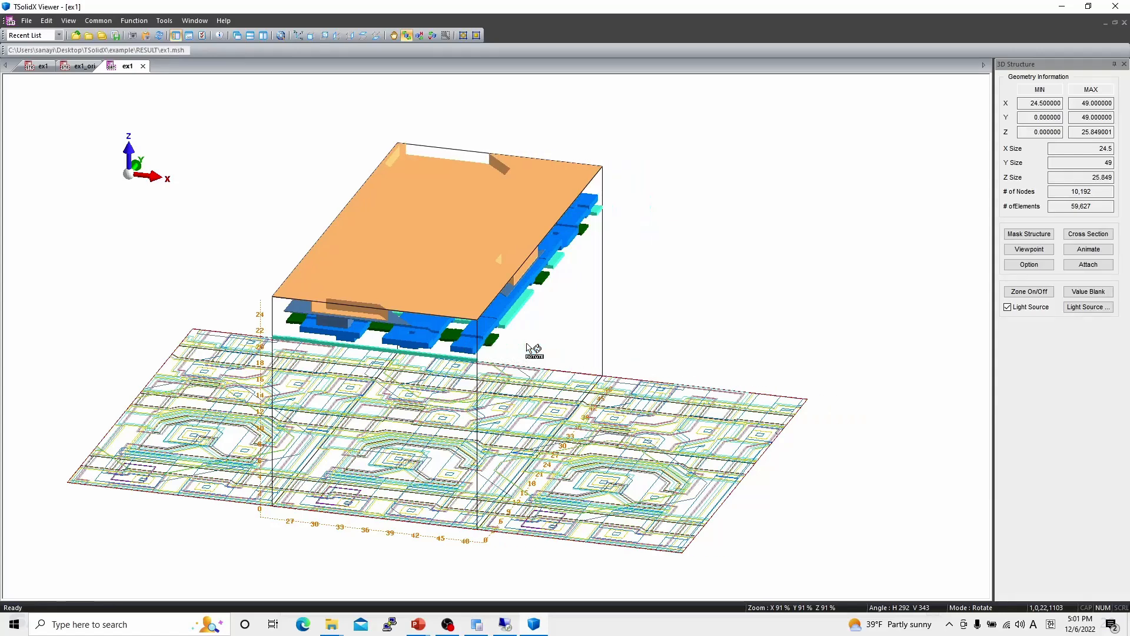
key(Right)
key(Right)
key(Right)
key(Right)
key(Right)
key(Right)
key(Right)
key(Right)
key(Right)
key(Right)
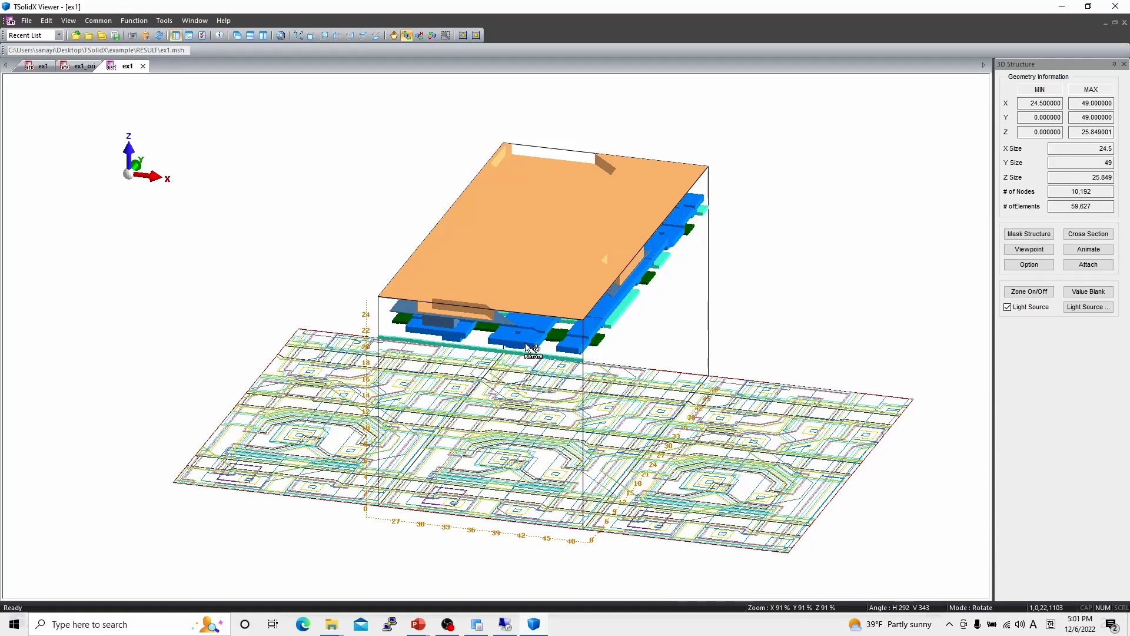
ctrl+scroll(525, 343, down, 4)
ctrl+scroll(526, 345, up, 9)
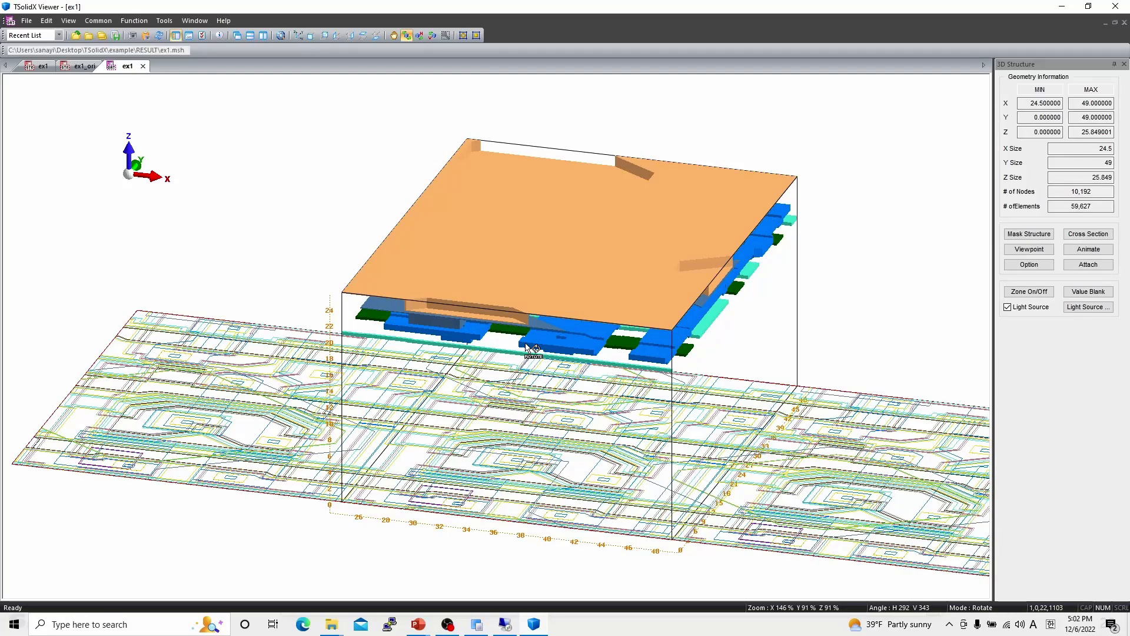
scroll(527, 348, down, 4)
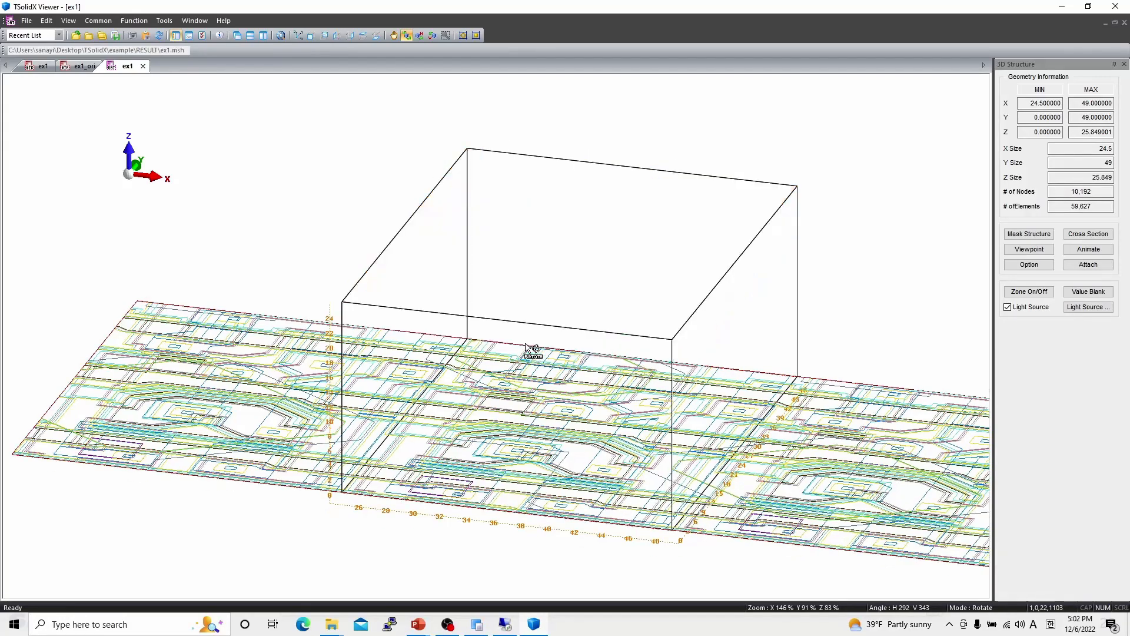
- Open zone control and switch the surface display of all zones on
scroll(527, 348, up, 5)
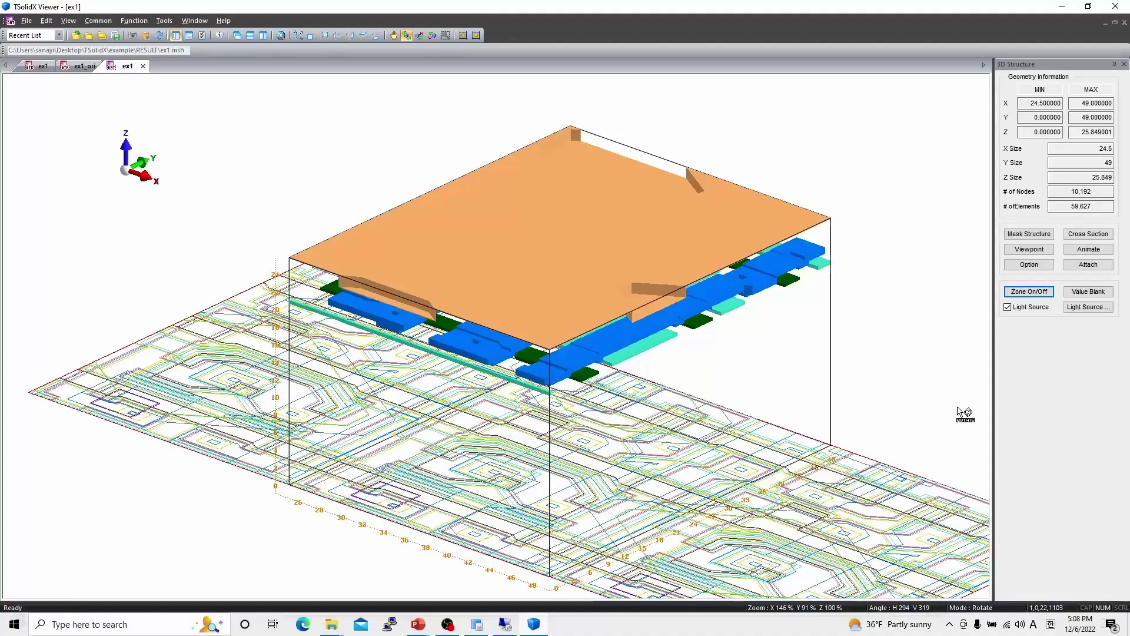
mouse_move(670, 402)
mouse_down()
mouse_move(696, 404)
mouse_move(658, 406)
mouse_up()
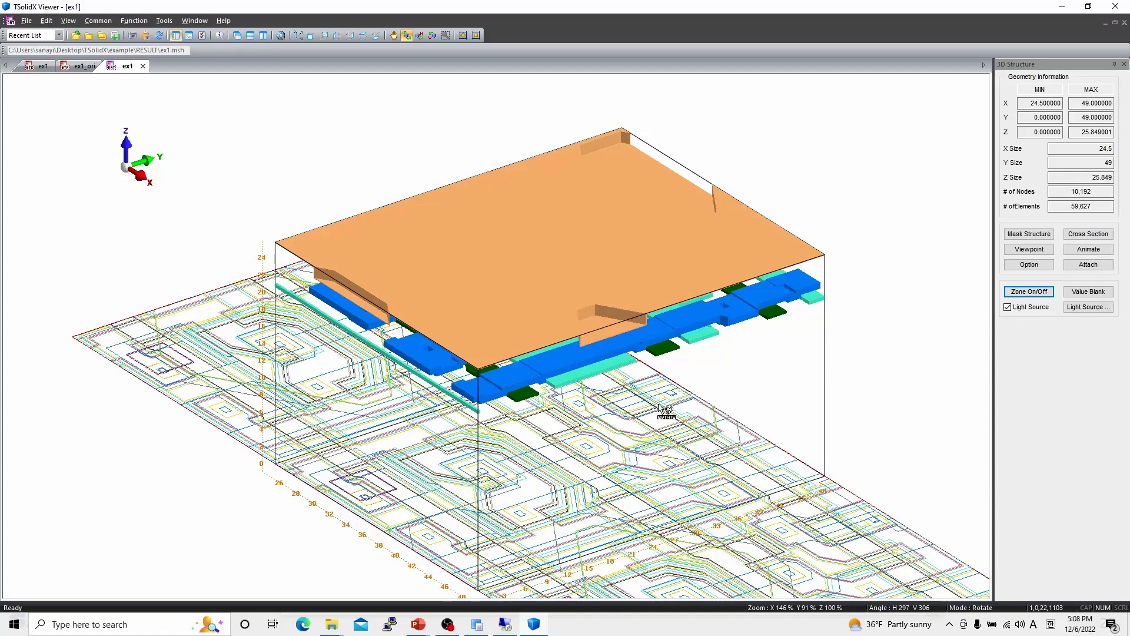
click(1021, 296)
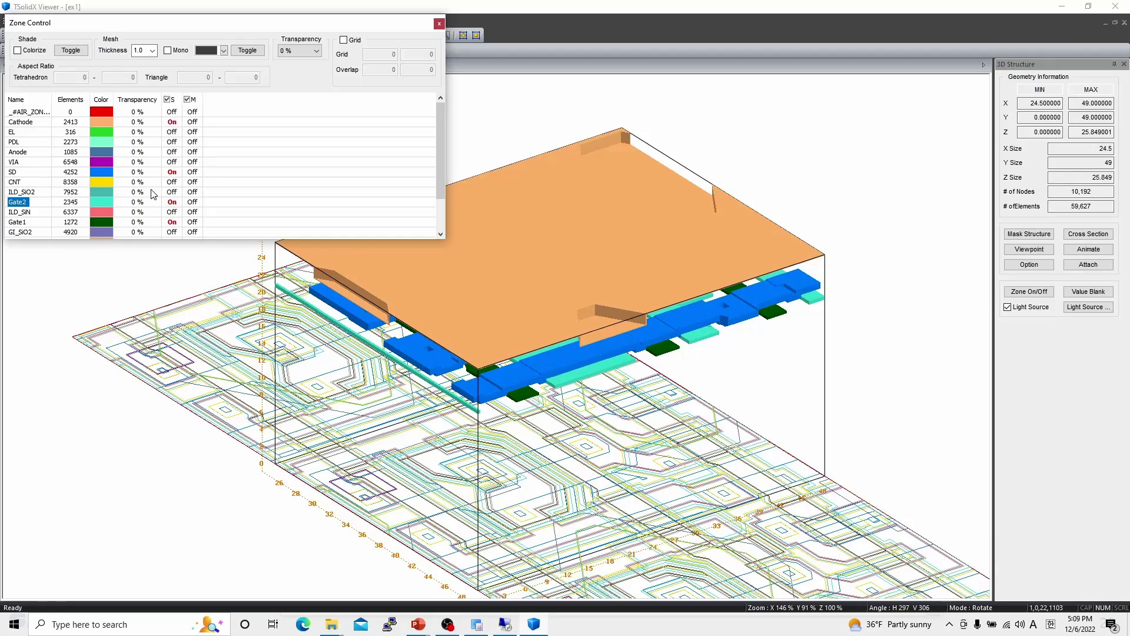
click(174, 104)
click(174, 104)
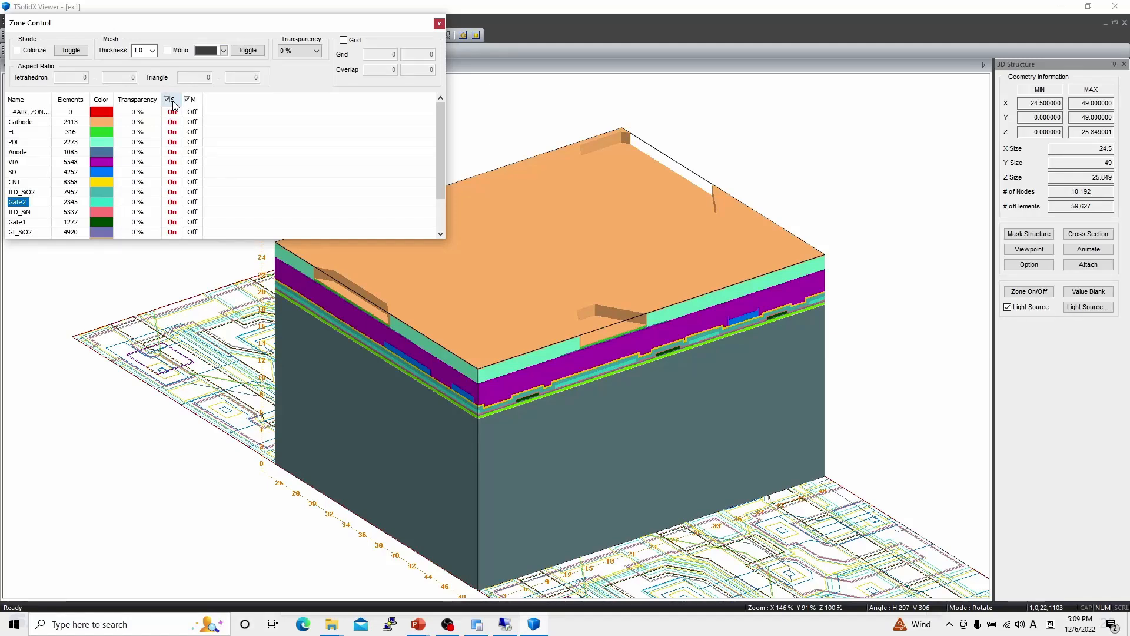
- Toggle the _AIR_ZONE, Cathode, EL and PDL surfaces off and on to compare the top layers
click(172, 111)
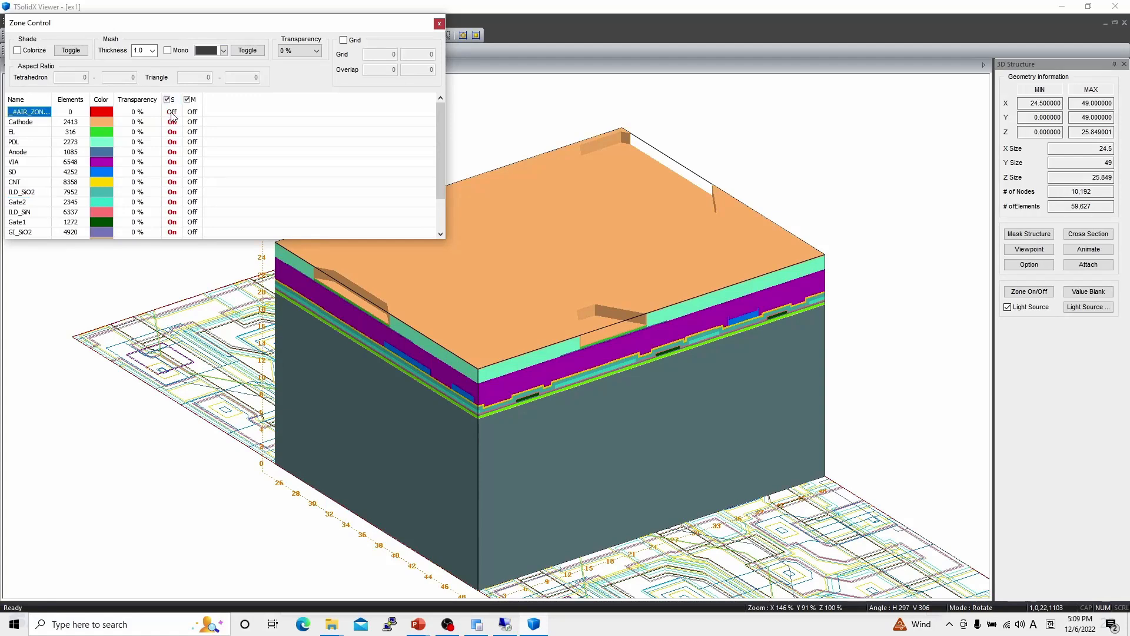
click(172, 112)
click(172, 122)
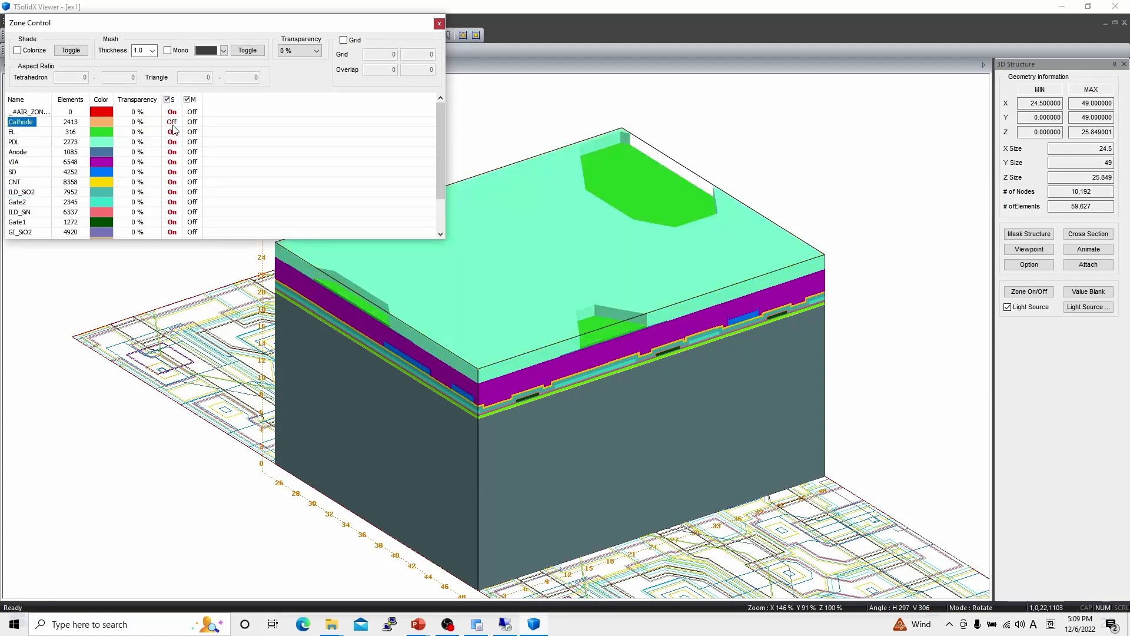
click(172, 121)
click(172, 132)
click(172, 122)
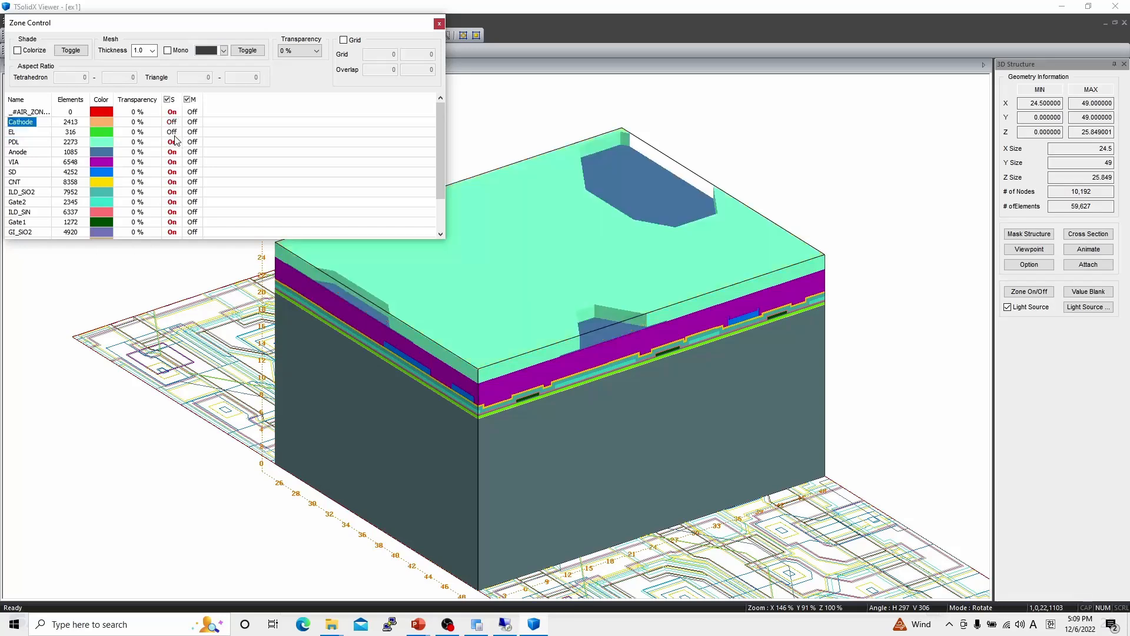
click(173, 133)
click(173, 133)
- Hide all zone surfaces and reveal them one at a time from glass up through VIA
click(169, 99)
scroll(174, 165, down, 2)
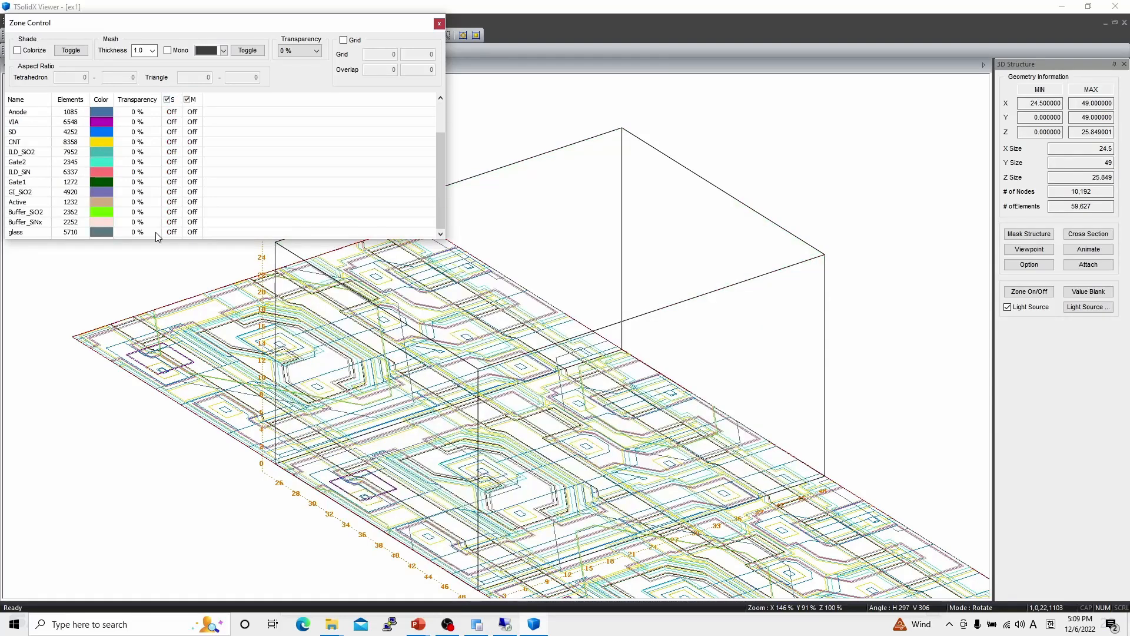
click(172, 233)
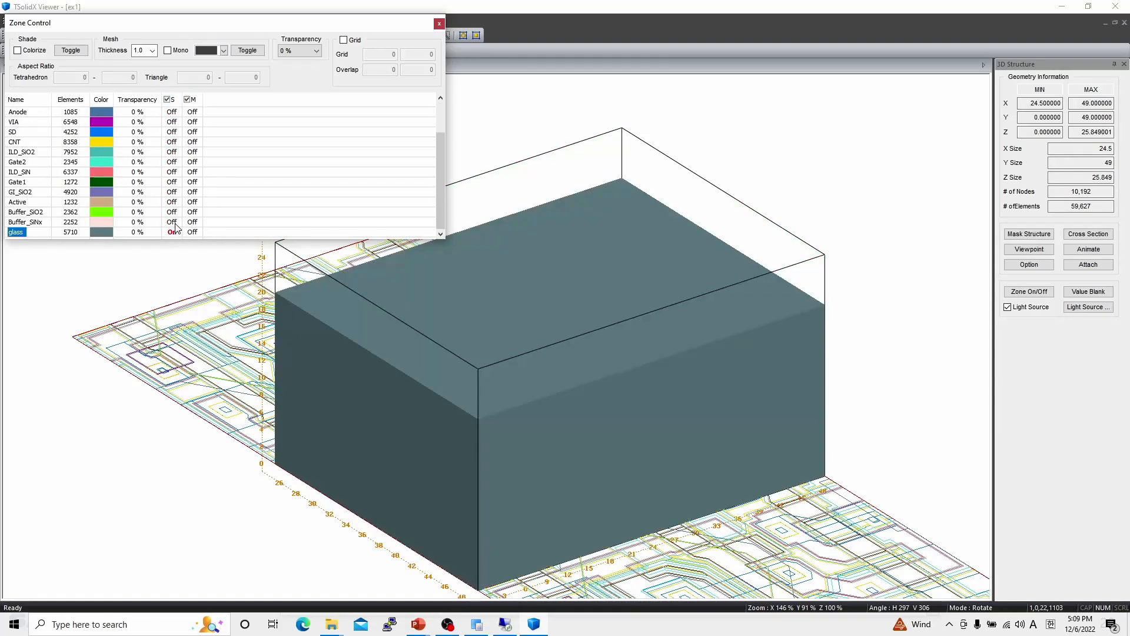
click(175, 223)
click(176, 213)
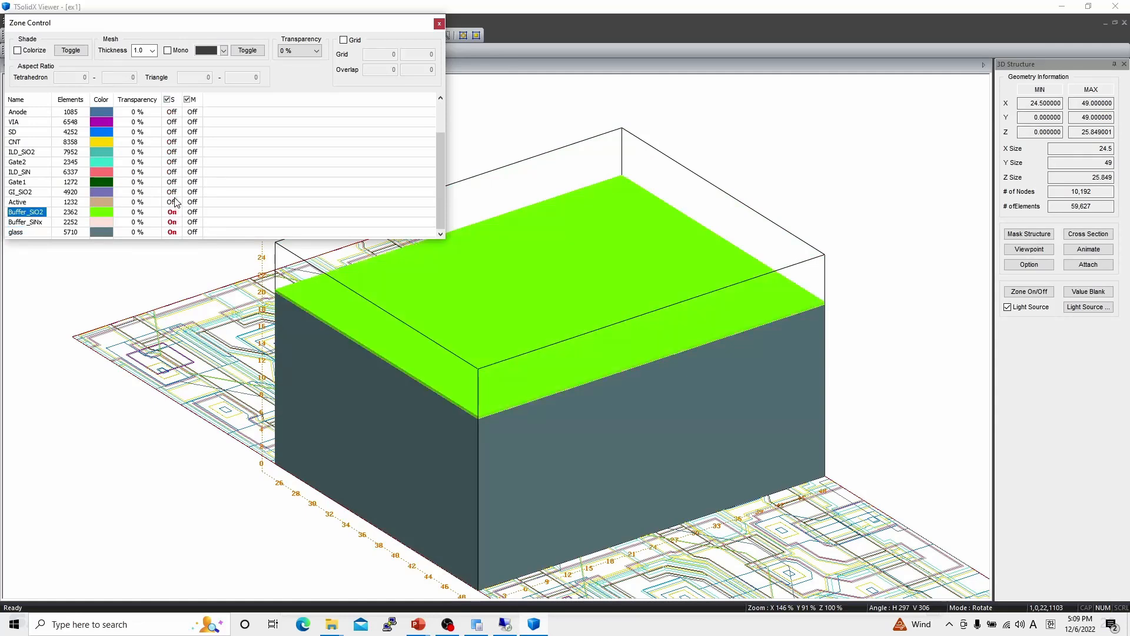
click(175, 203)
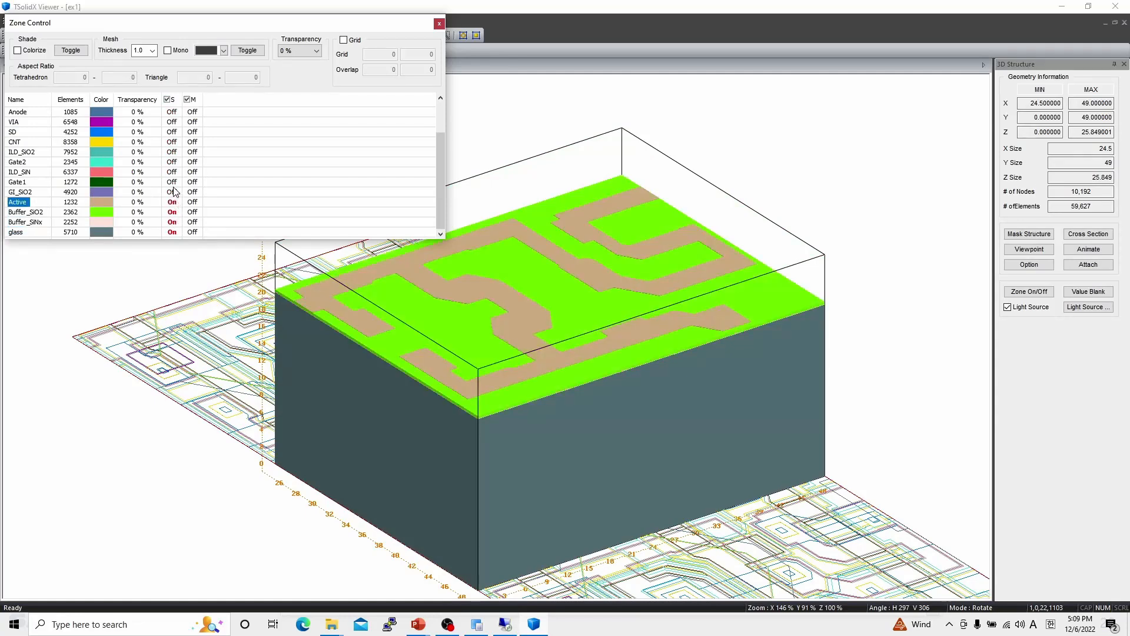
click(173, 193)
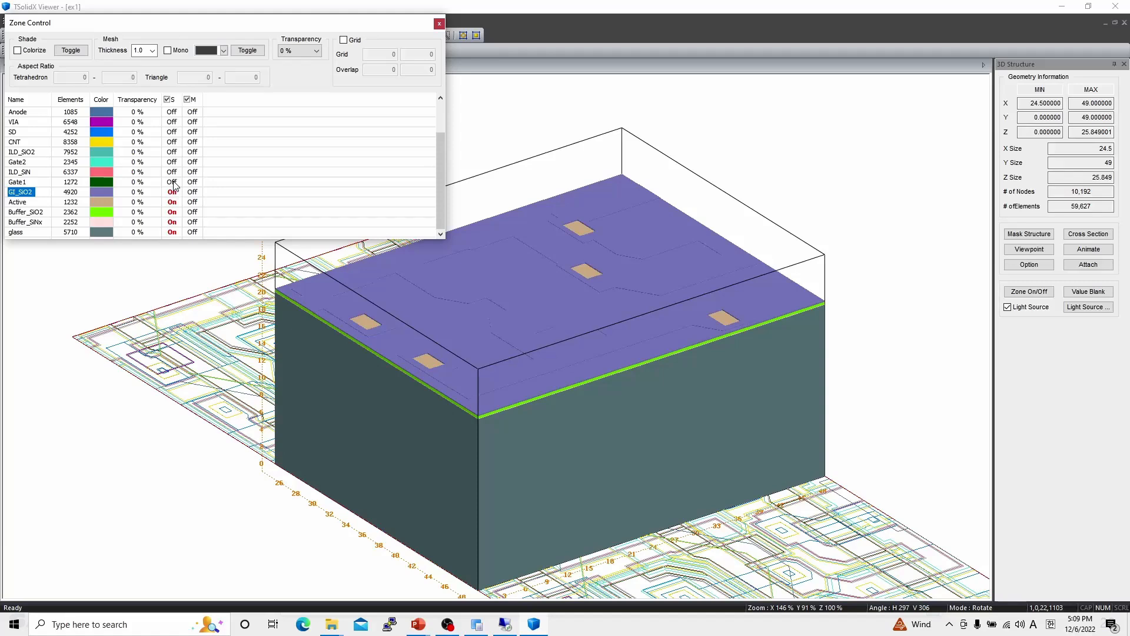
click(173, 182)
click(173, 172)
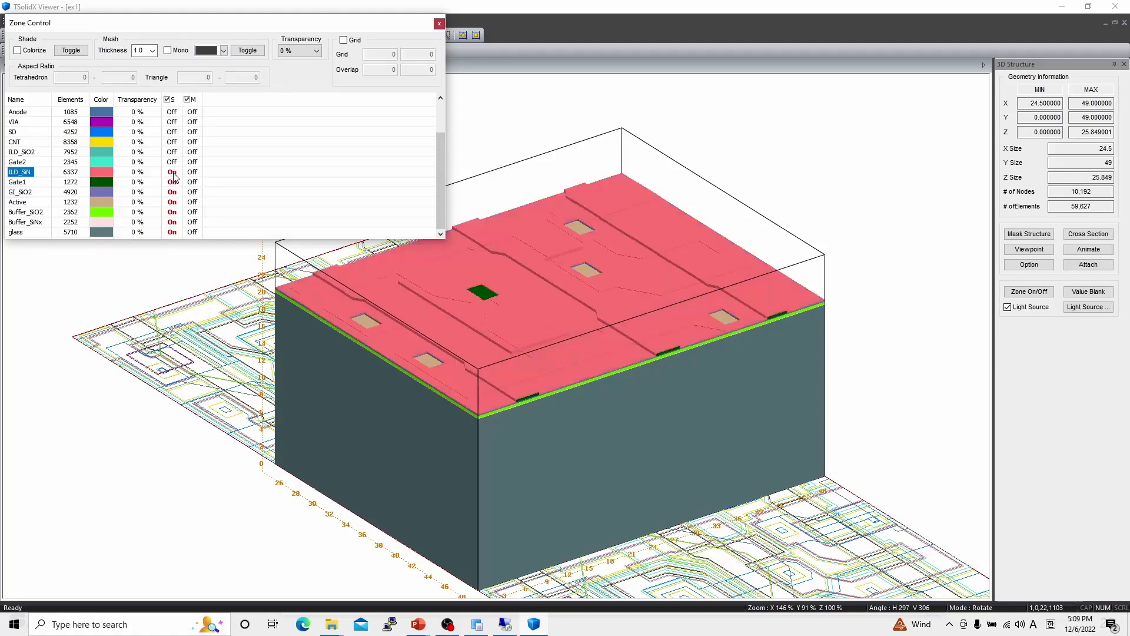
click(172, 163)
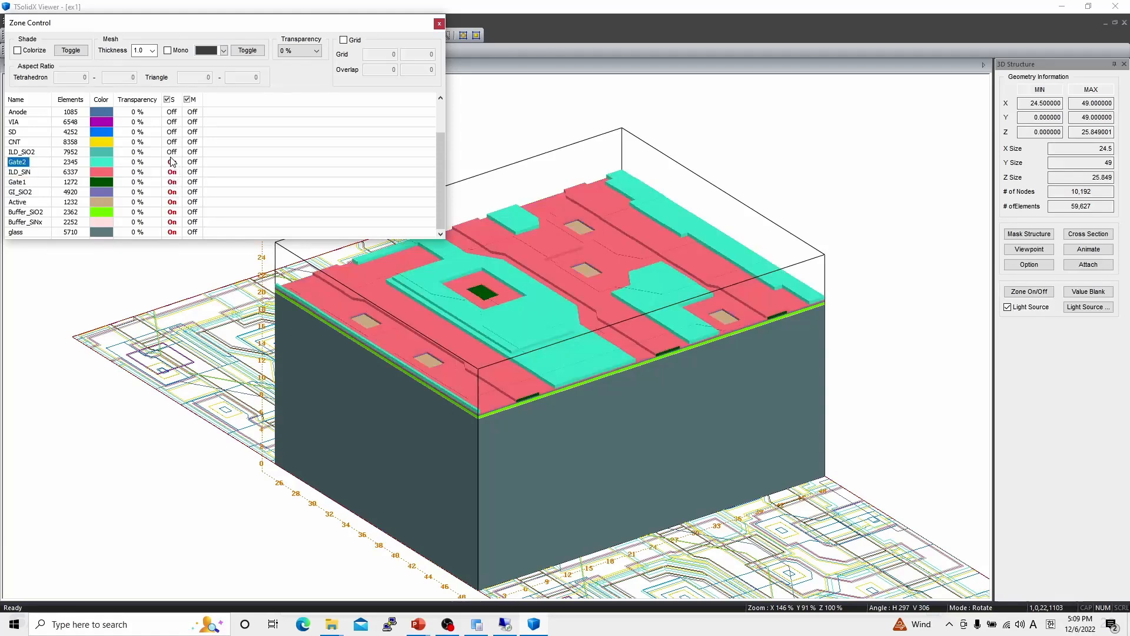
click(172, 152)
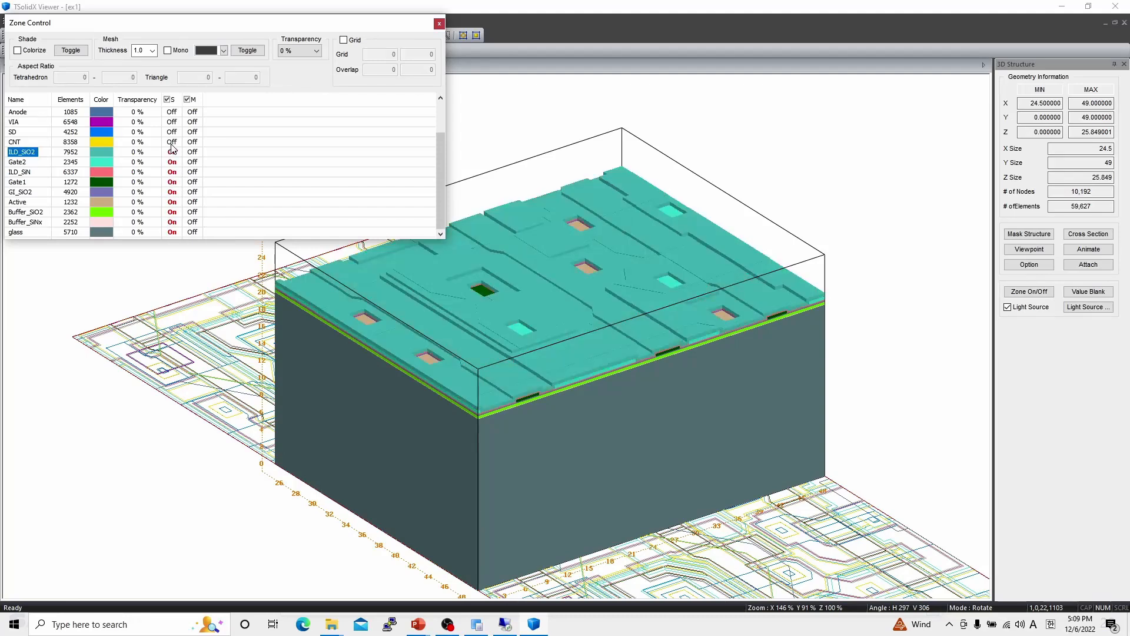
click(172, 142)
click(173, 133)
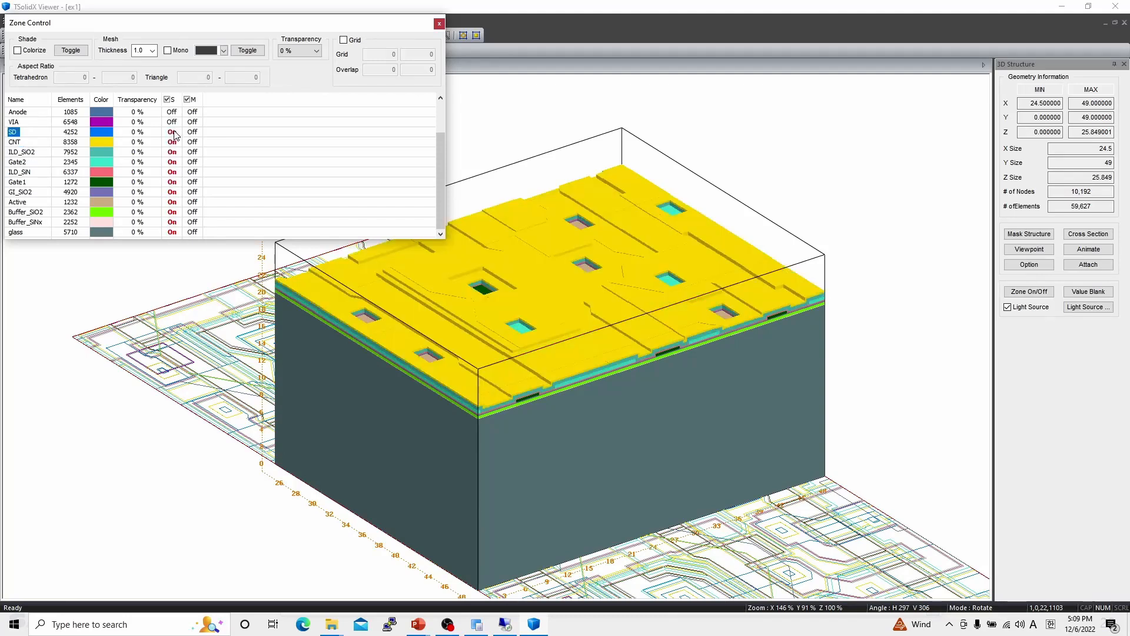
click(172, 123)
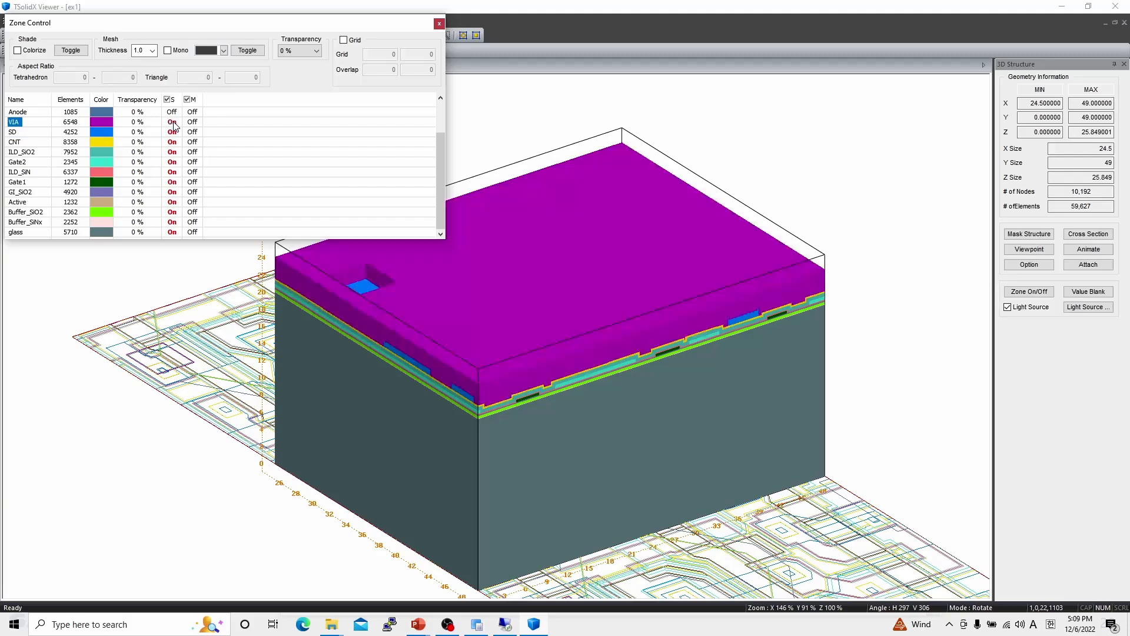
- Reveal the Anode, PDL, EL and Cathode zone surfaces in turn to complete the stack
scroll(174, 131, up, 2)
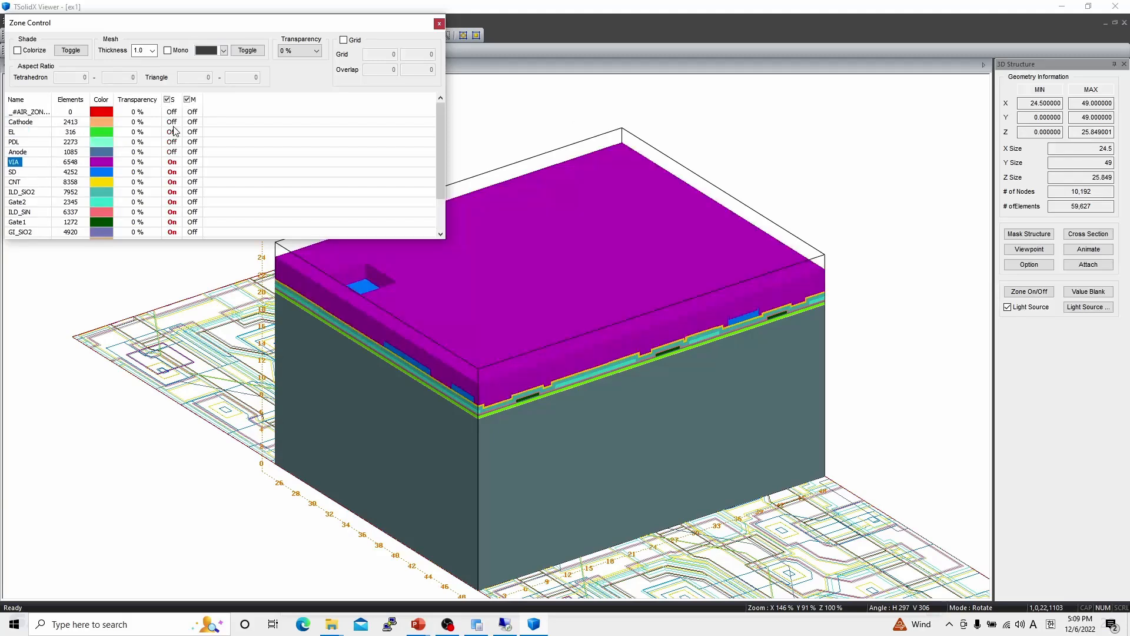
click(172, 152)
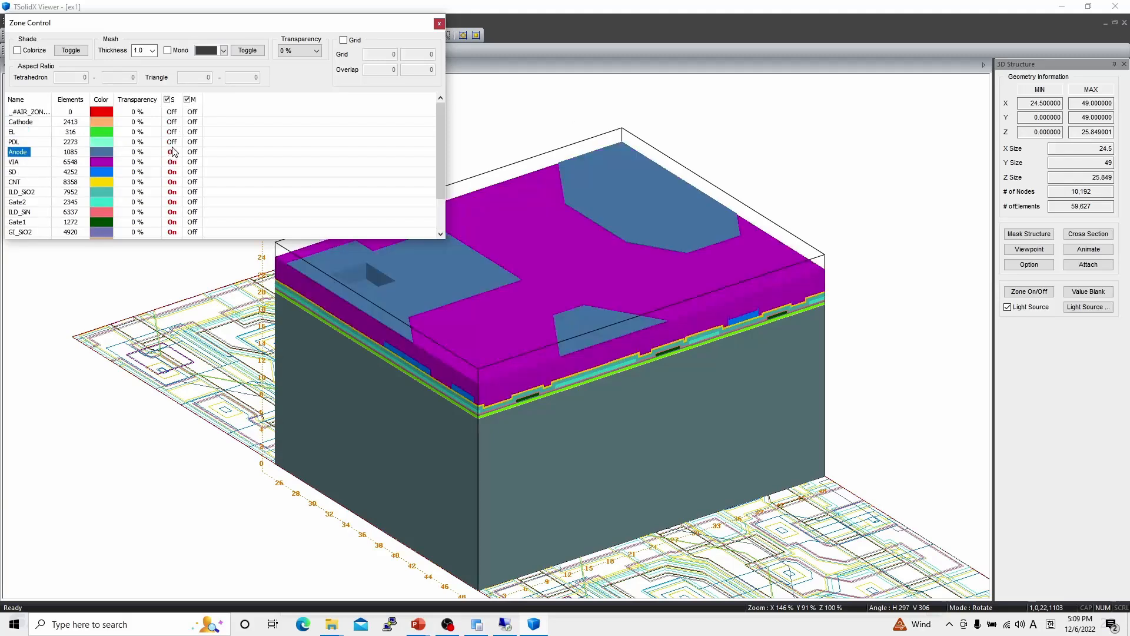
click(172, 142)
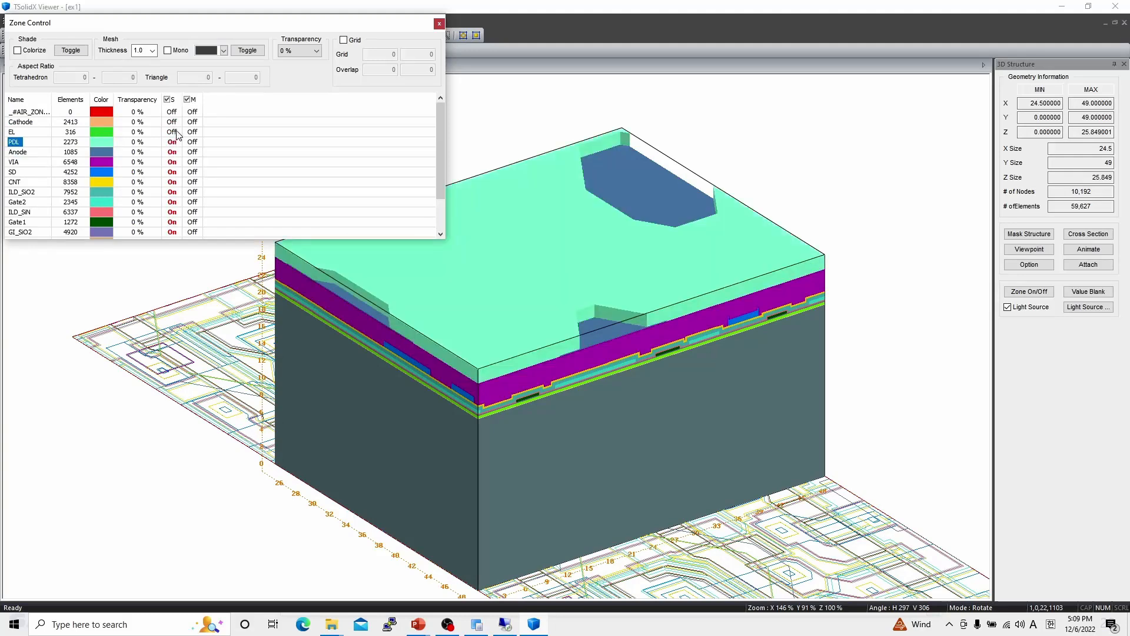
click(173, 132)
click(172, 122)
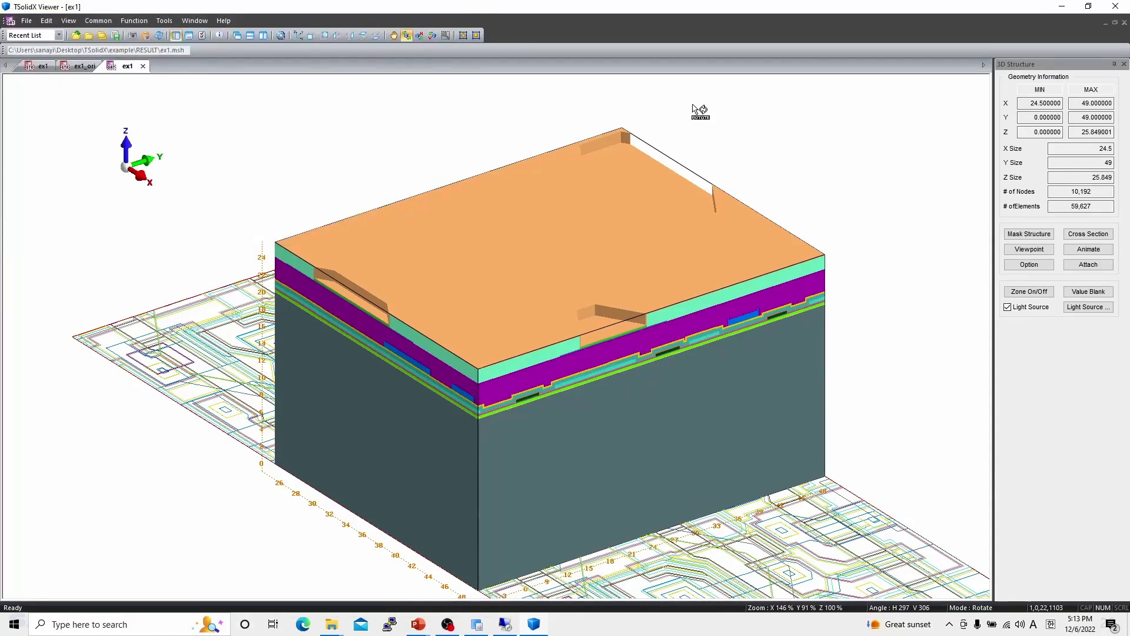
- Extract an XY-plane cross section at X 34.545 and Y 34.3 with the glass zone excluded
click(1083, 235)
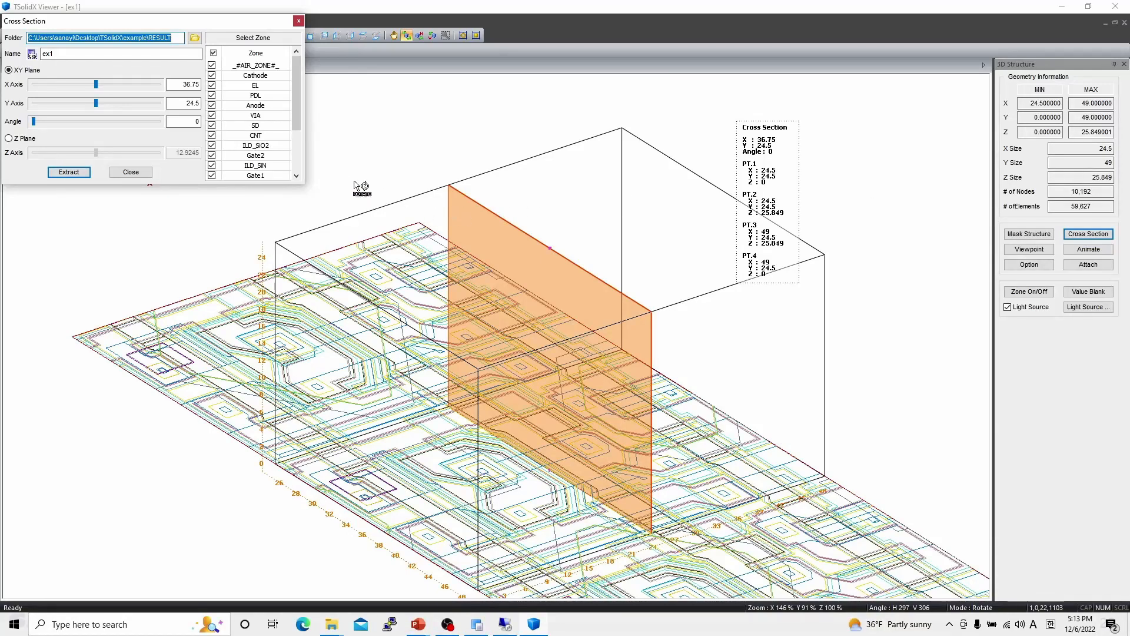
drag(96, 84, 119, 106)
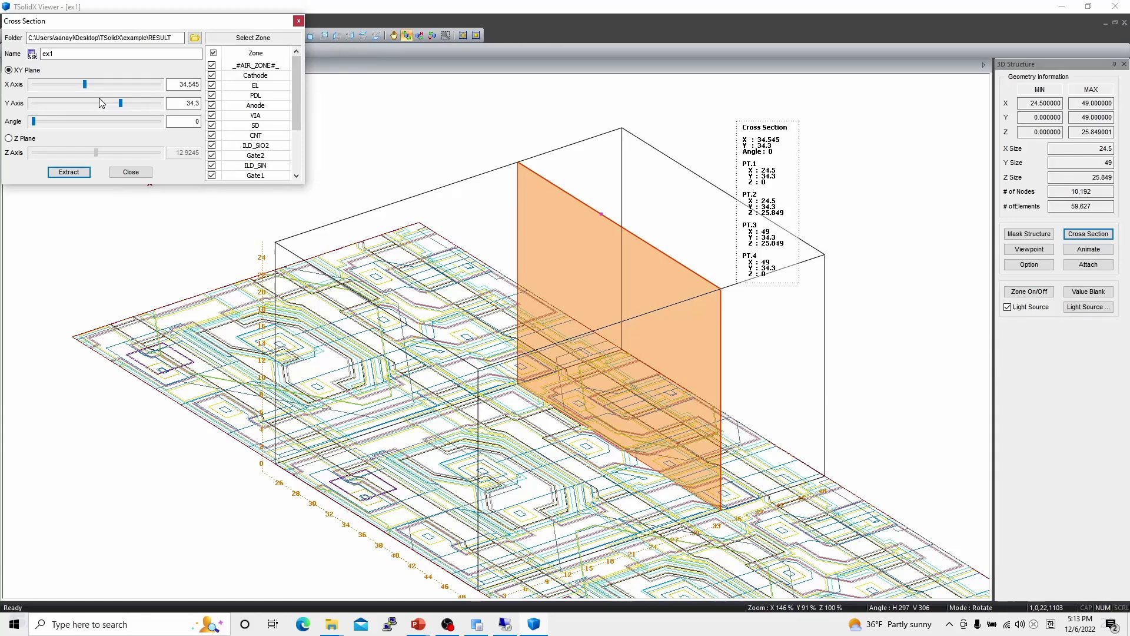
scroll(288, 67, down, 2)
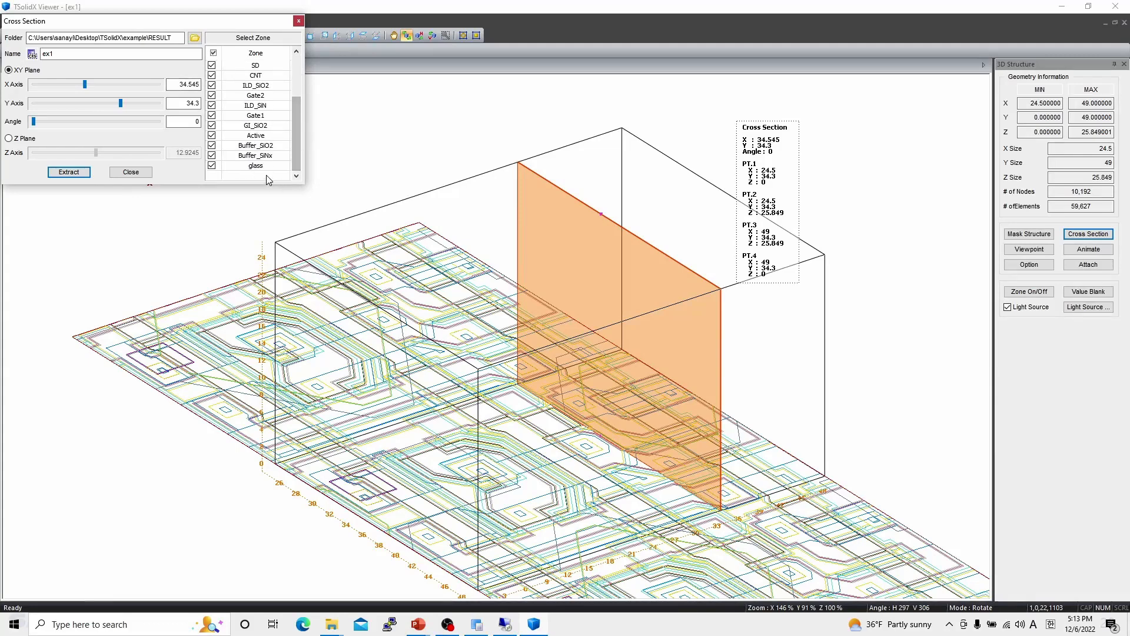
click(213, 166)
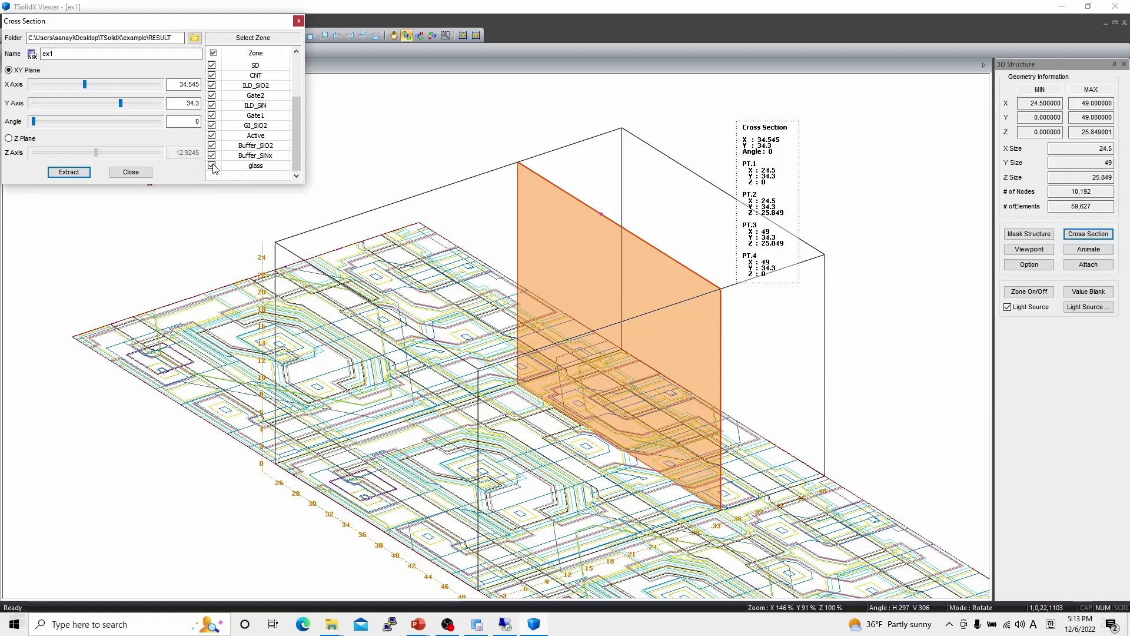
click(69, 172)
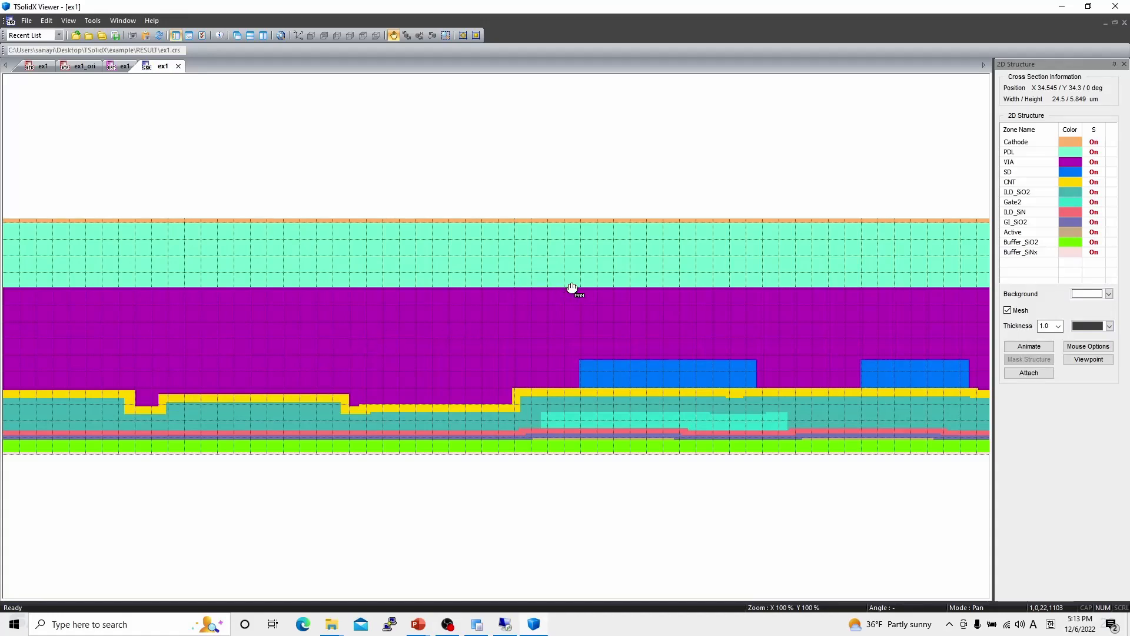
- Measure two vertical distances in the cross section: SD top to PDL top, and CNT top to VIA top
right_click(583, 316)
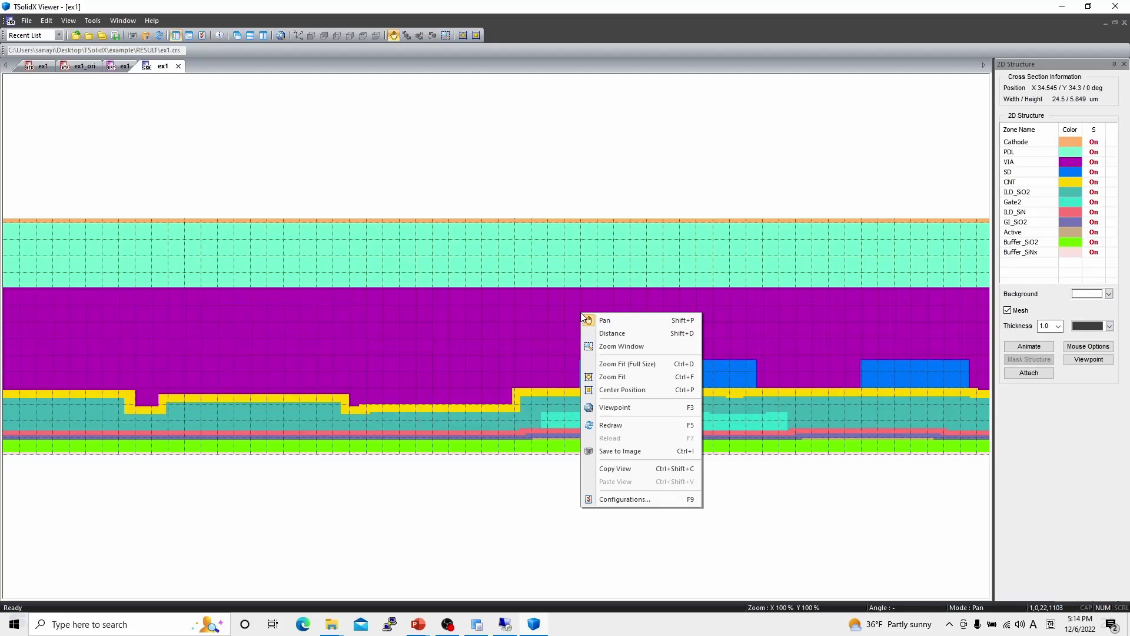
click(606, 333)
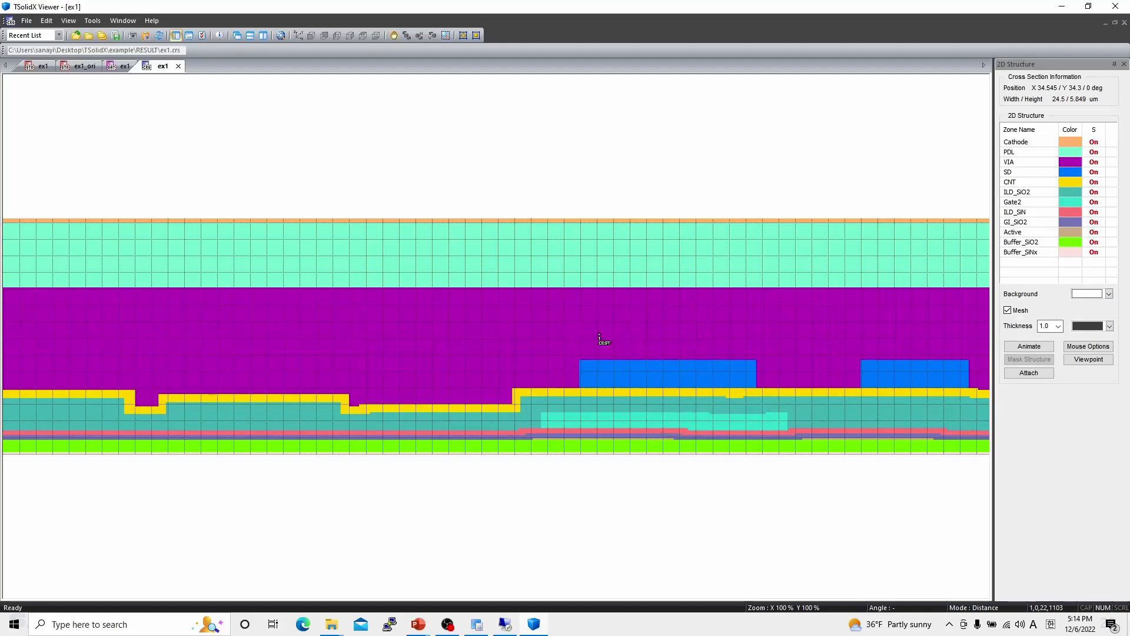
click(580, 361)
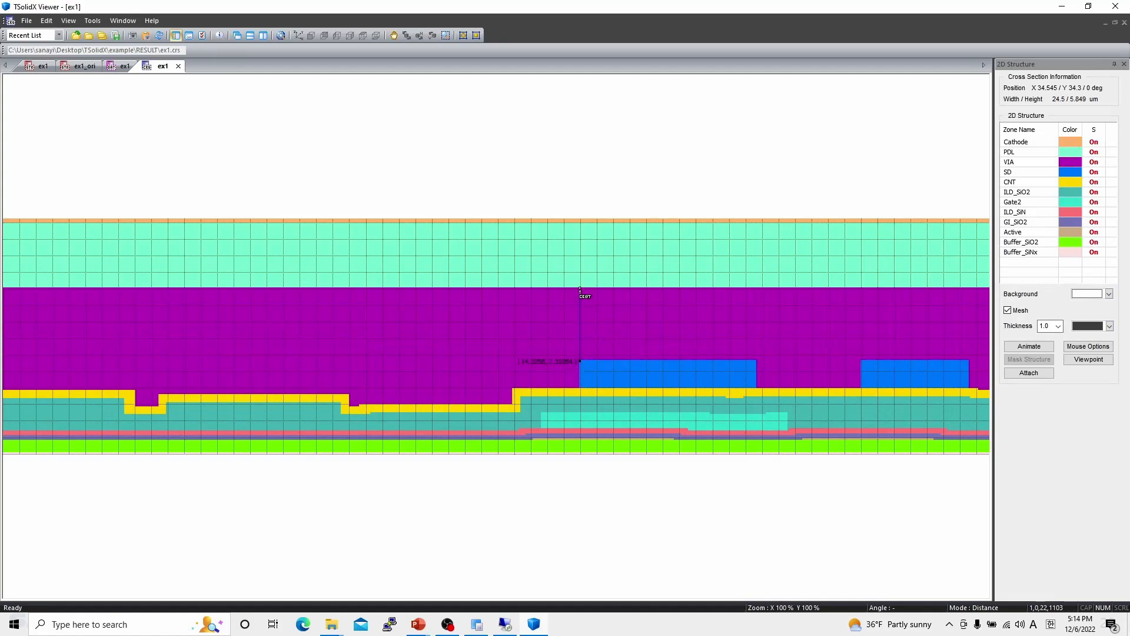
click(580, 224)
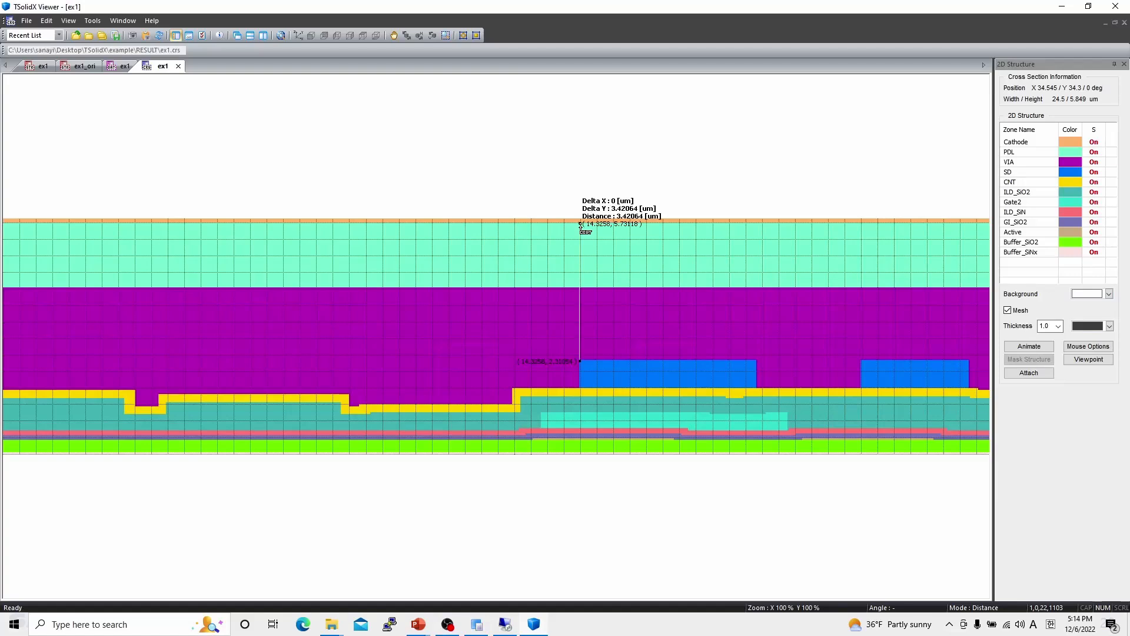
click(783, 398)
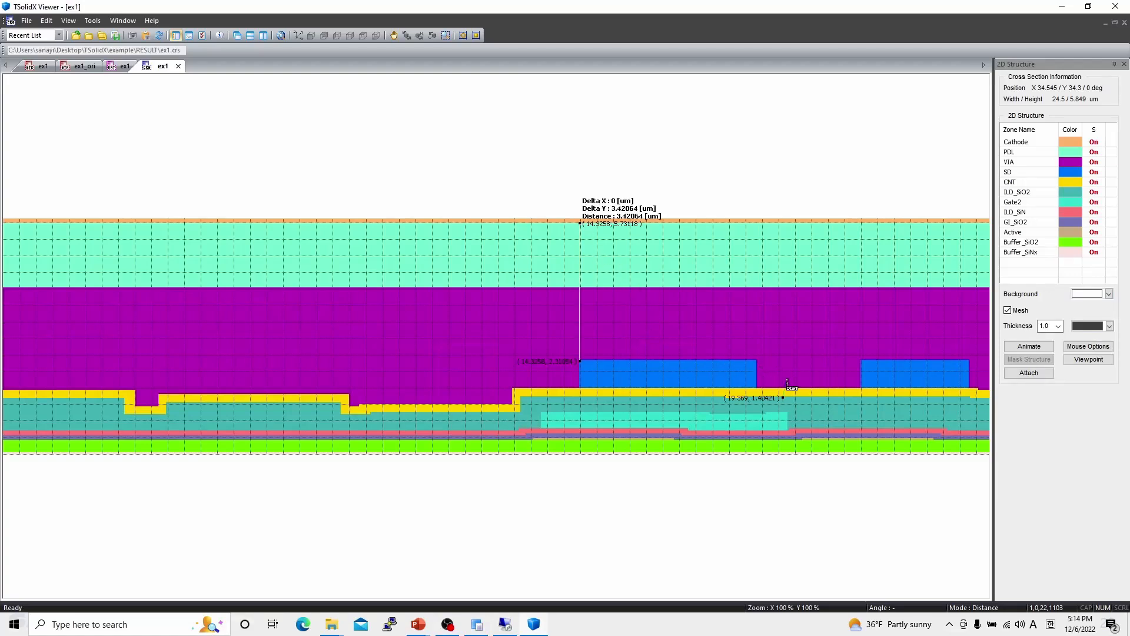
click(783, 289)
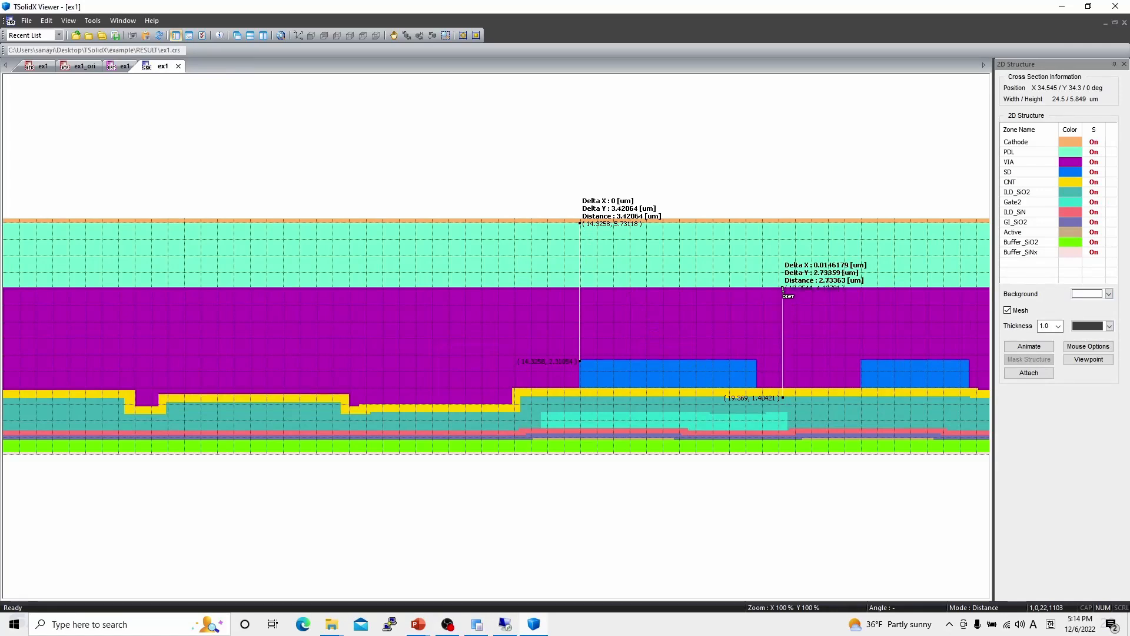